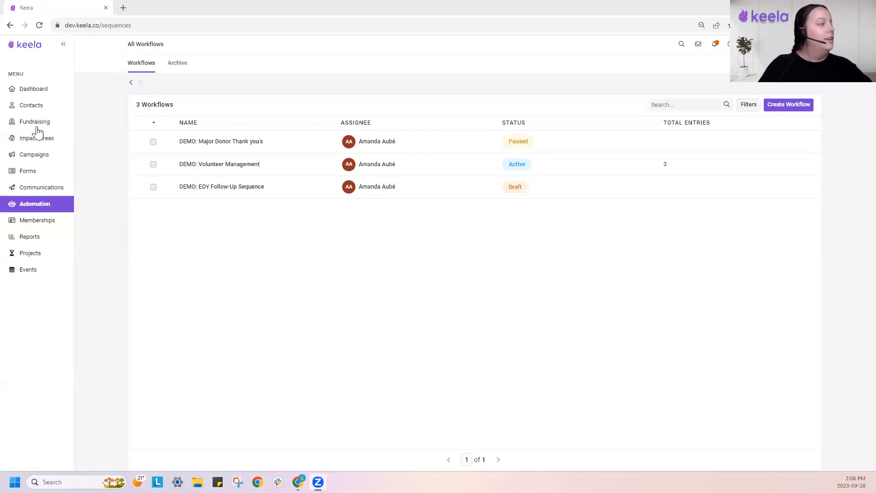
- Open the profile of the first contact in the contacts list and review the Donor Score under Contact Insights
left_click(39, 112)
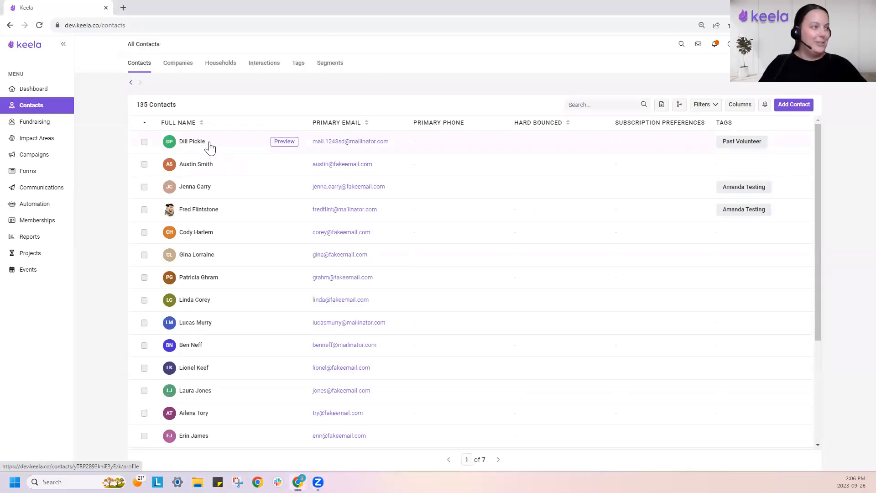
left_click(218, 147)
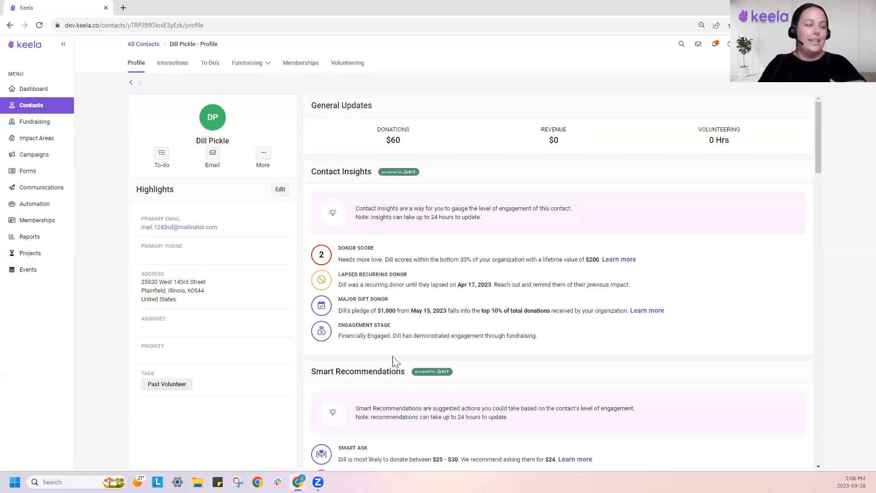
left_click_drag(324, 373, 383, 371)
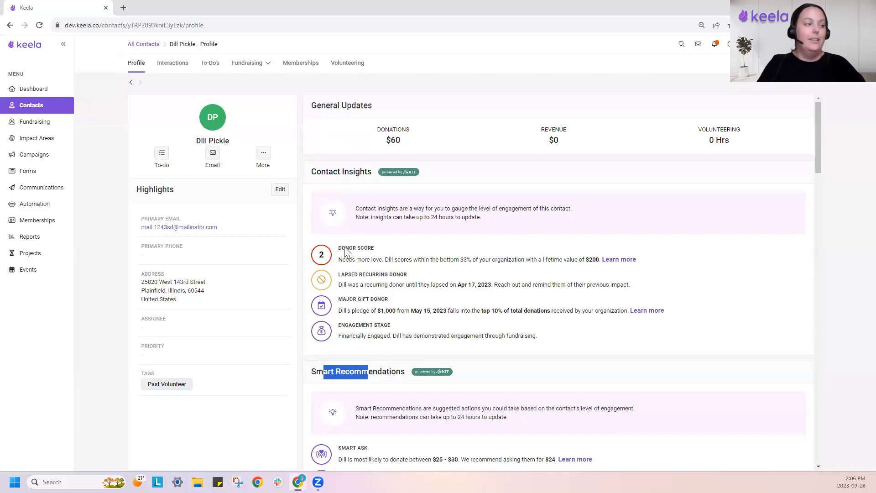
left_click_drag(338, 247, 375, 248)
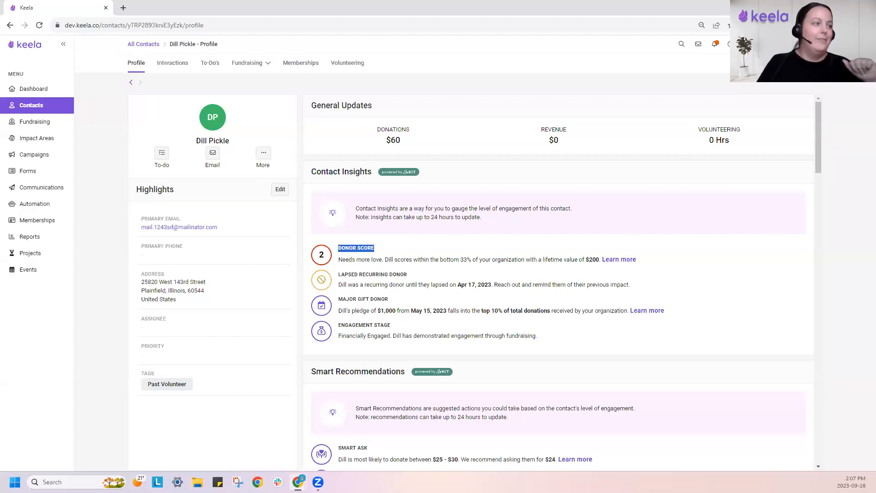
left_click(365, 263)
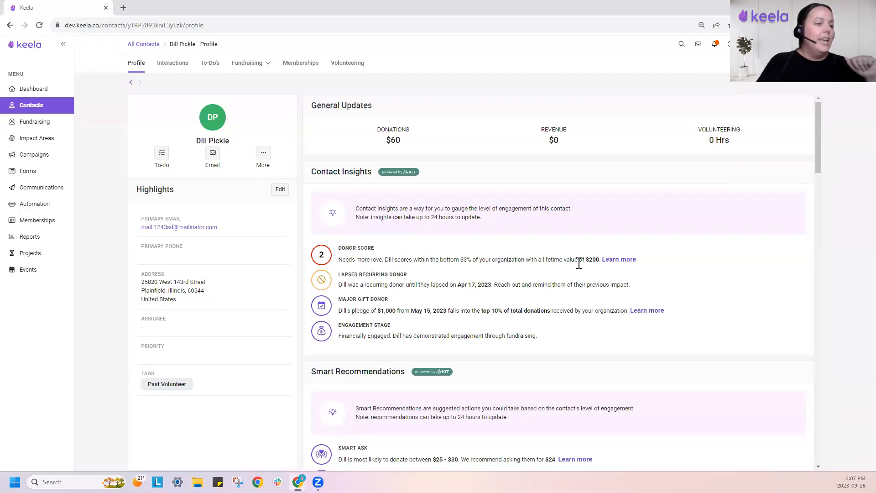
- Open the help article about Donor Score from the contact's insights and read which factors determine the score
left_click(620, 260)
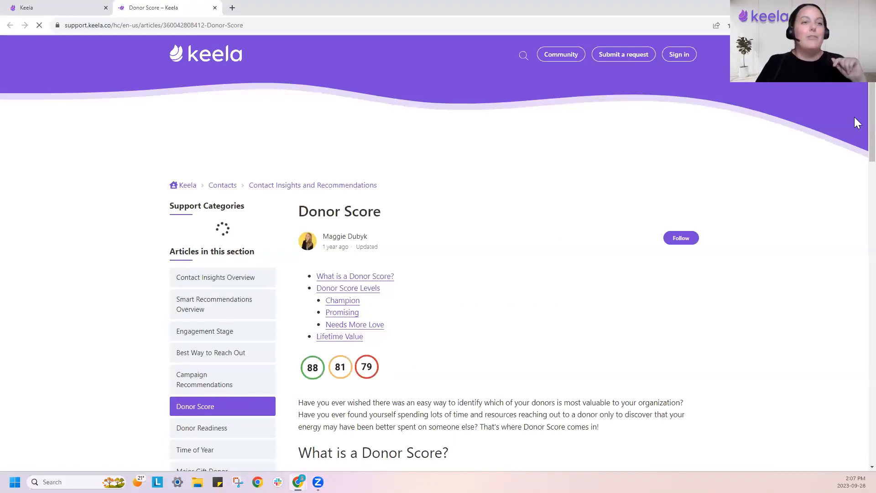
scroll(855, 128, "down", 1)
scroll(854, 136, "down", 1)
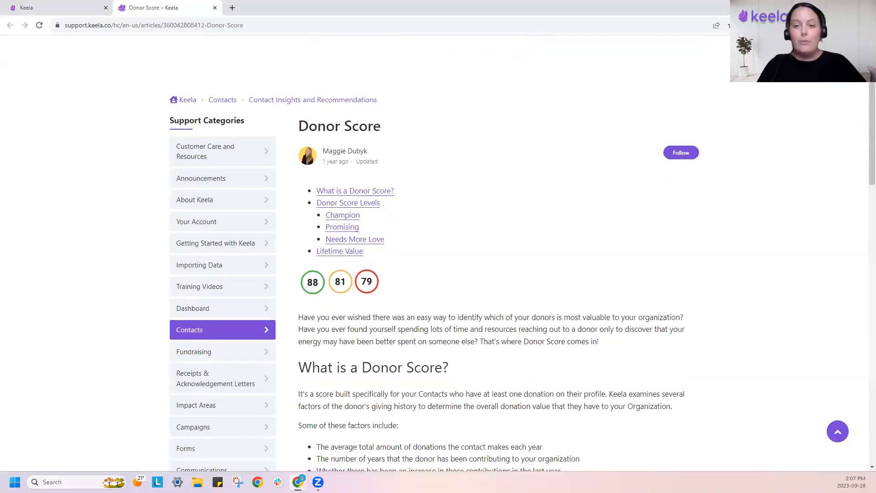
scroll(641, 191, "down", 4)
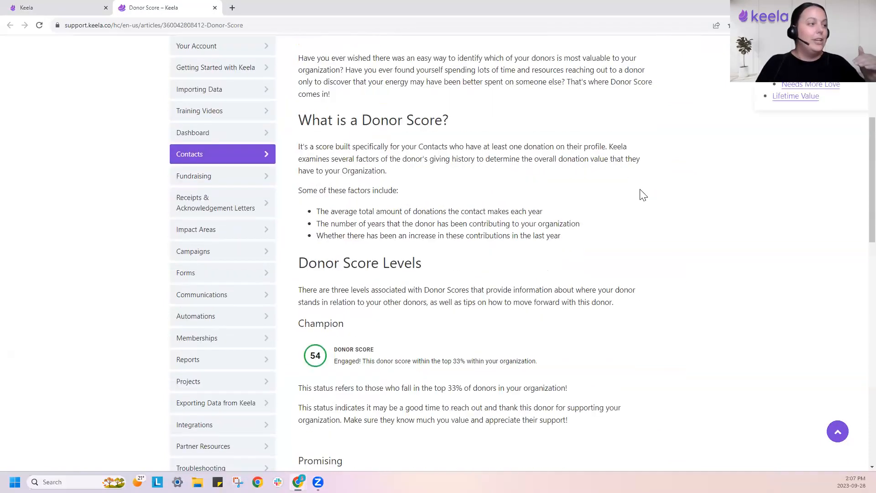
left_click_drag(303, 177, 568, 224)
scroll(856, 191, "down", 1)
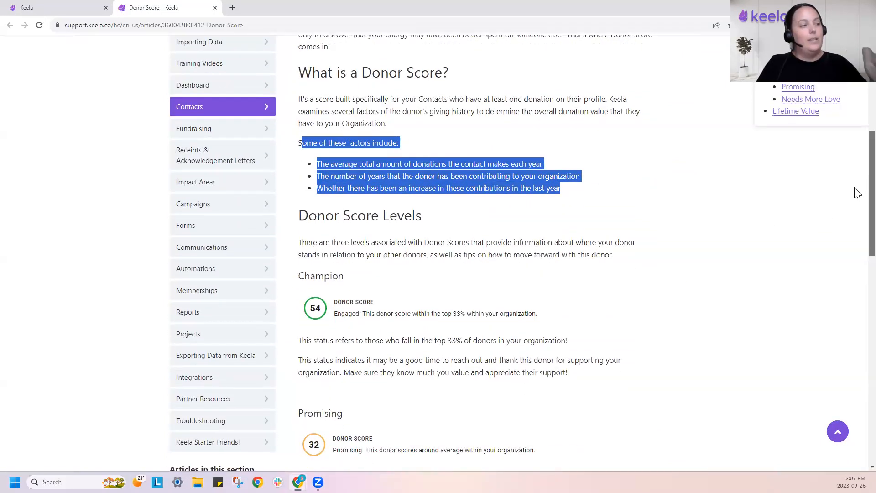
scroll(856, 197, "down", 3)
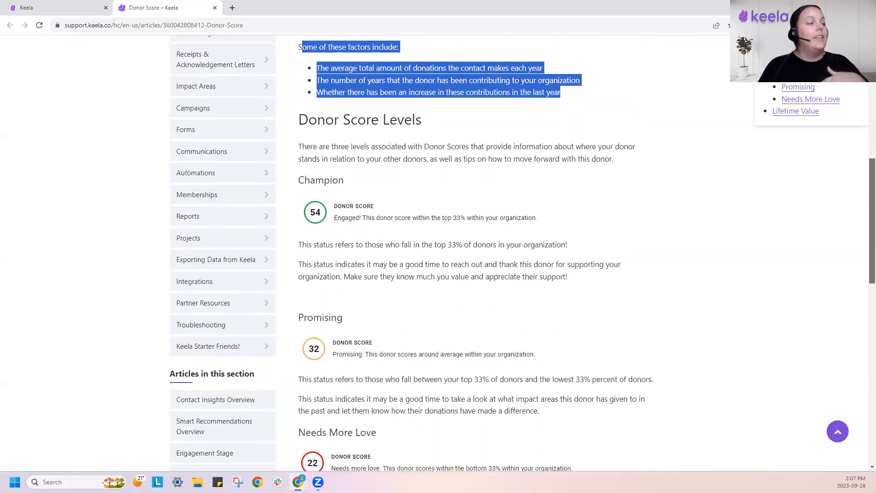
- Read the Champion, Promising and Needs More Love level descriptions in the Donor Score article, and close the article
left_click_drag(872, 239, 871, 246)
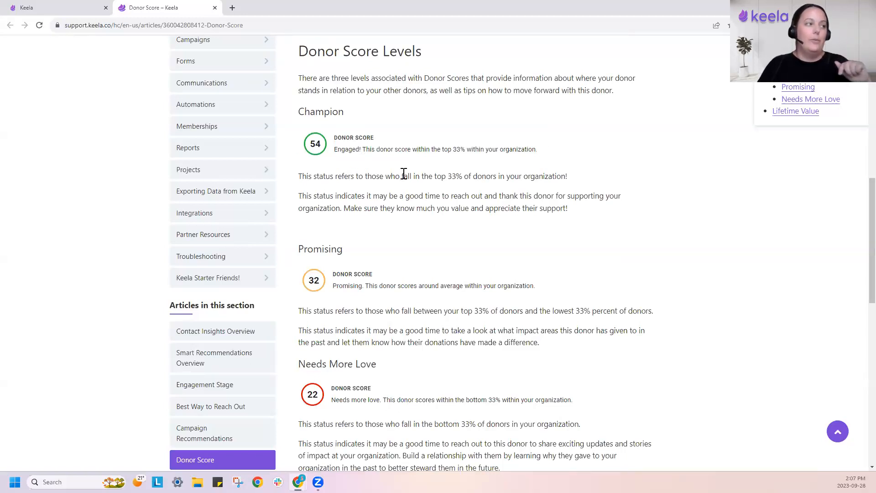
left_click_drag(302, 112, 349, 114)
left_click_drag(304, 249, 337, 248)
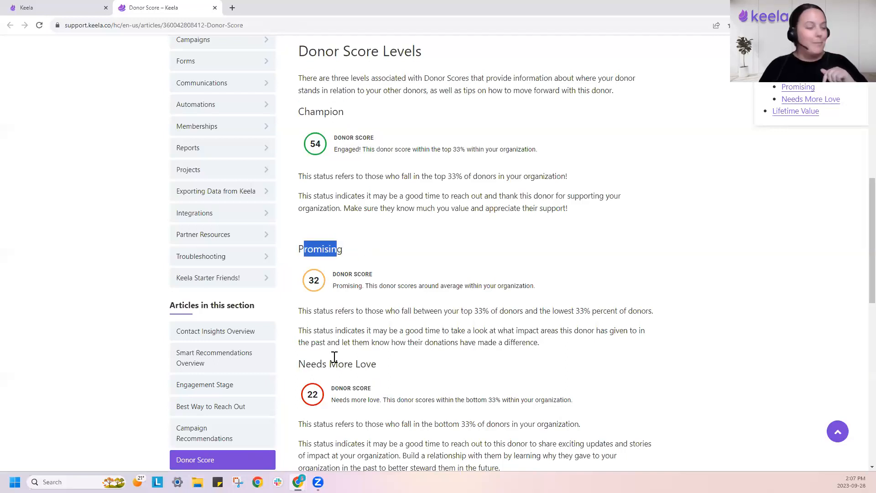
left_click_drag(298, 365, 381, 370)
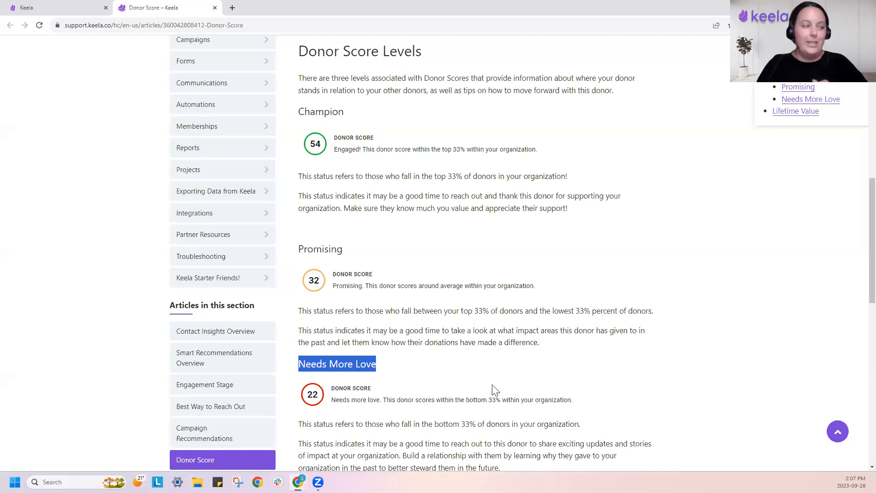
scroll(857, 266, "up", 1)
scroll(856, 266, "up", 8)
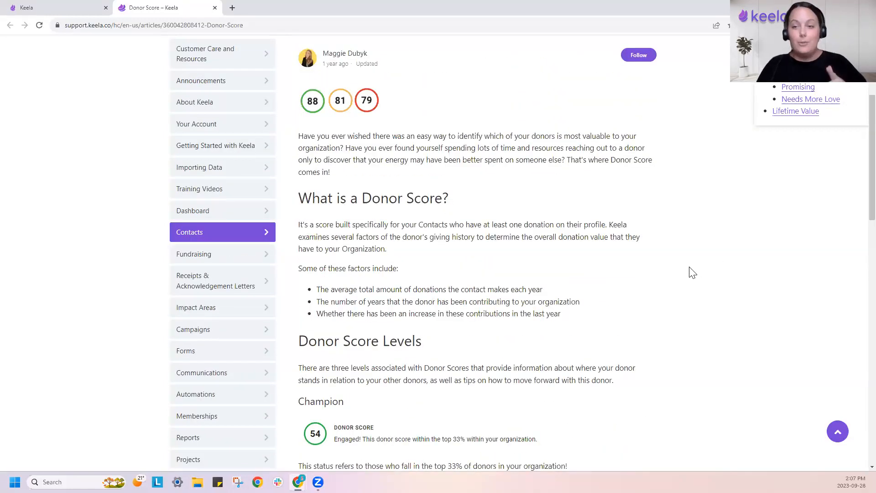
left_click(214, 8)
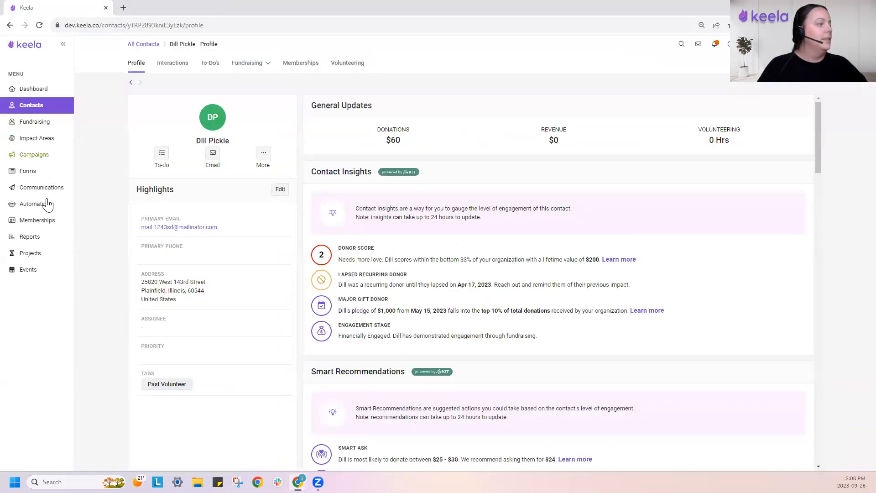
- Open the workflow diagram of the DEMO: EOY Follow-Up Sequence automation at its starting point
left_click(47, 204)
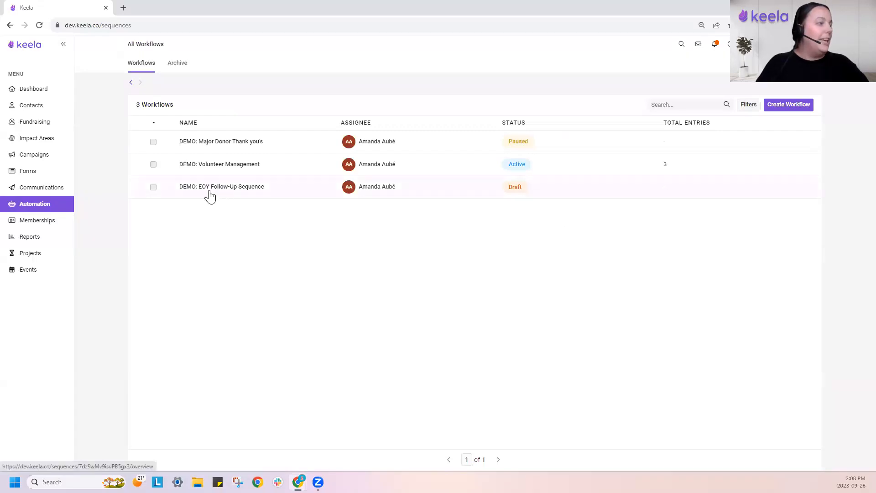
left_click(248, 193)
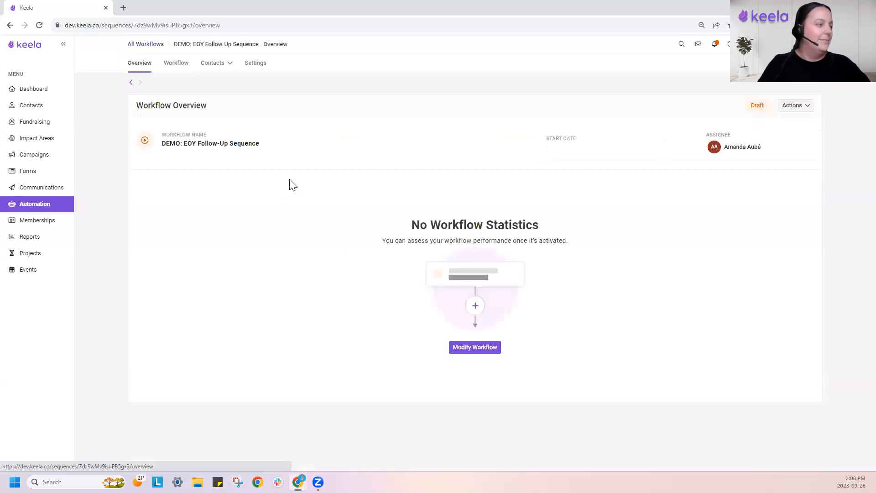
left_click(176, 65)
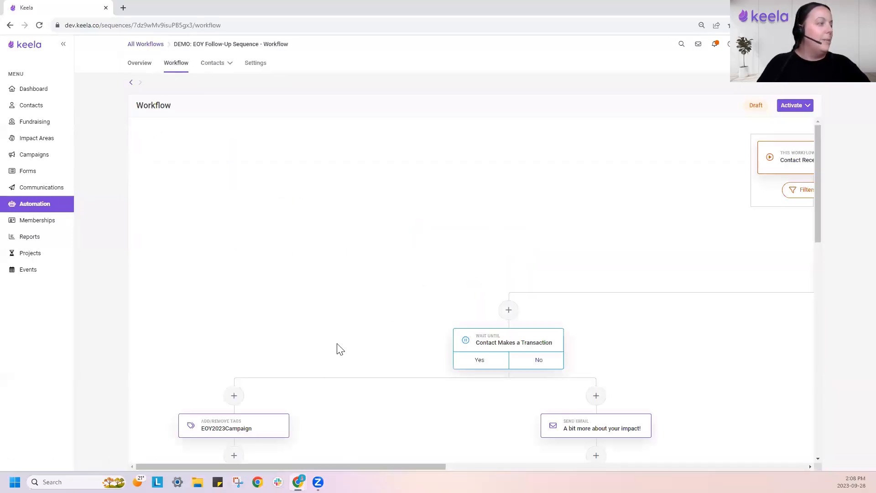
left_click_drag(265, 465, 431, 403)
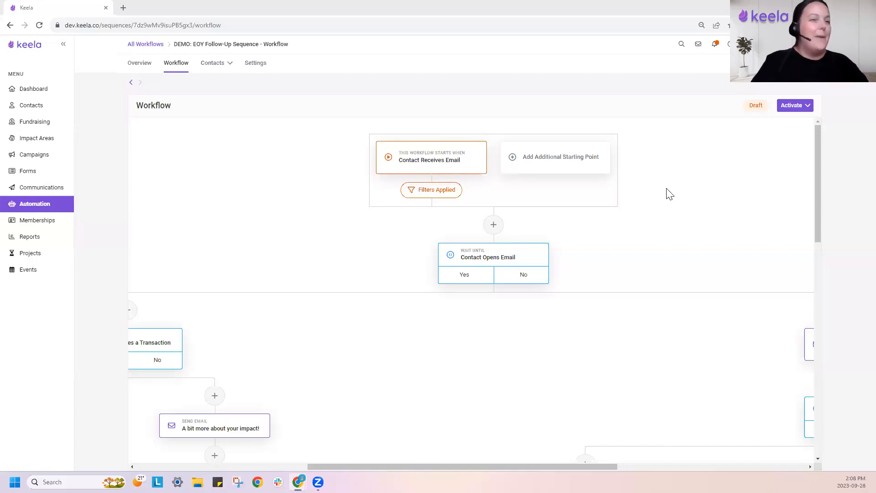
mouse_move(818, 141)
left_mouse_down()
mouse_move(798, 254)
mouse_move(809, 341)
mouse_move(812, 130)
left_mouse_up()
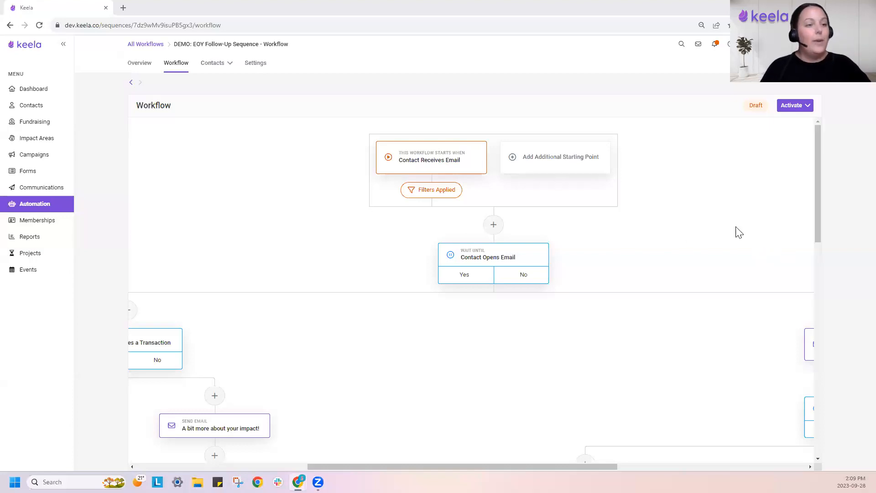
- Examine the workflow's branches from the Contact Opens Email condition down to the exits, and return to the starting point
scroll(820, 187, "down", 2)
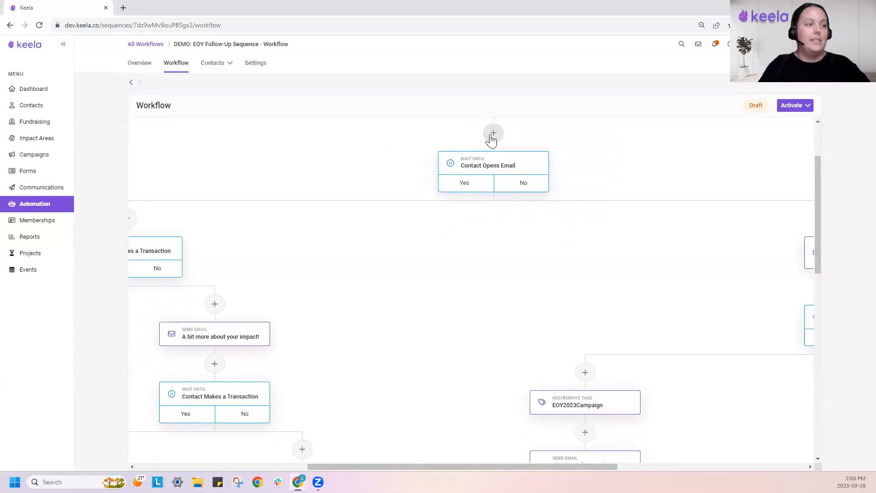
left_click_drag(549, 467, 495, 466)
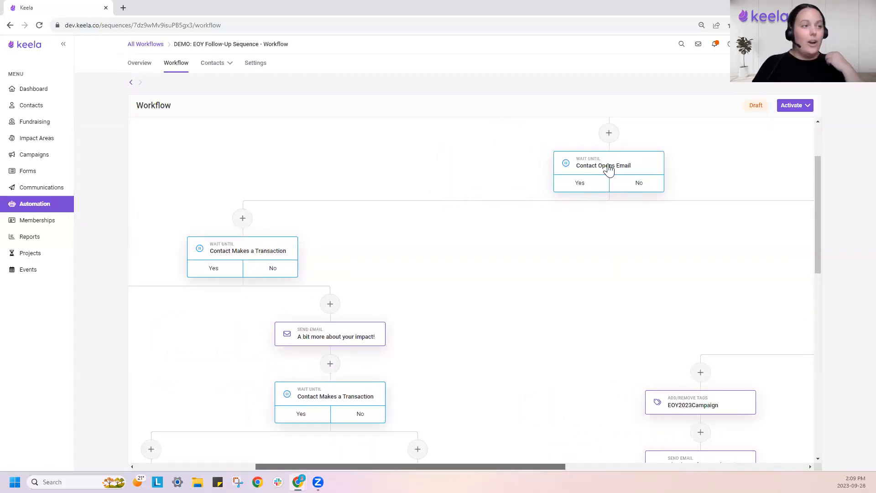
left_click_drag(816, 215, 813, 184)
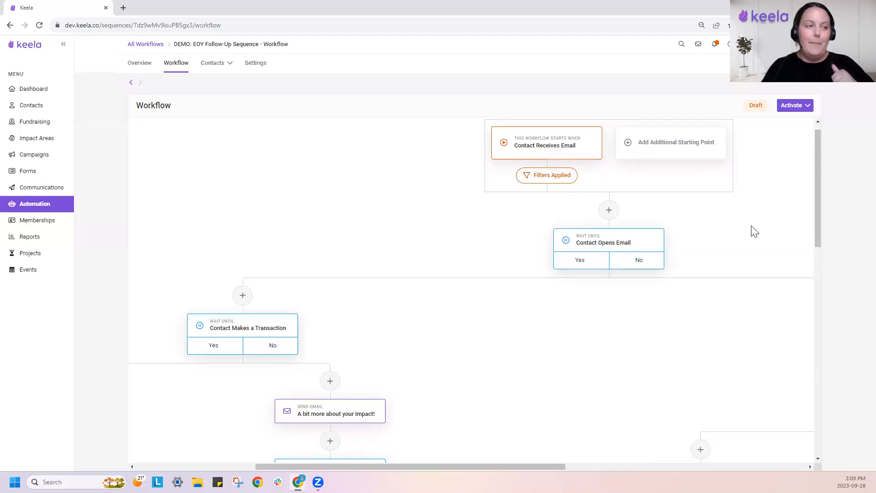
left_click_drag(817, 182, 821, 206)
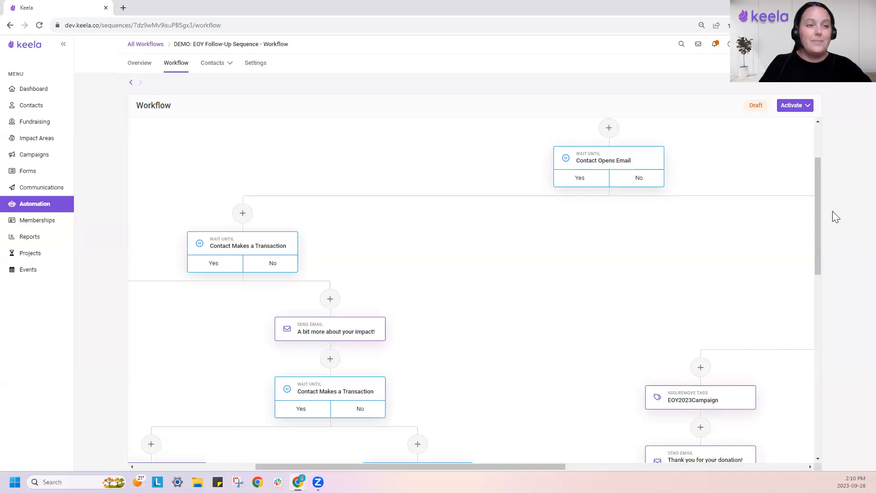
scroll(817, 201, "down", 1)
left_click_drag(821, 237, 814, 362)
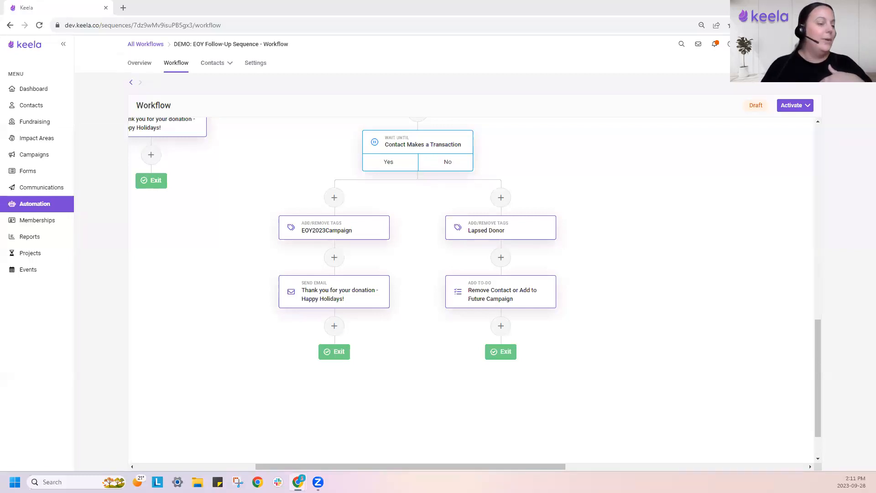
left_click_drag(816, 216, 816, 137)
left_click_drag(496, 466, 561, 466)
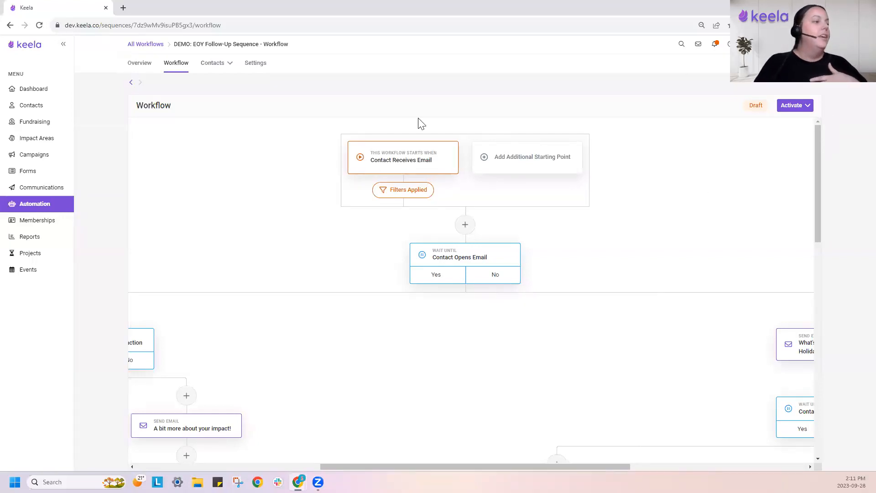
- Review the email settings and the contact filters of the Contact Receives Email starting point without changing them
left_click(396, 162)
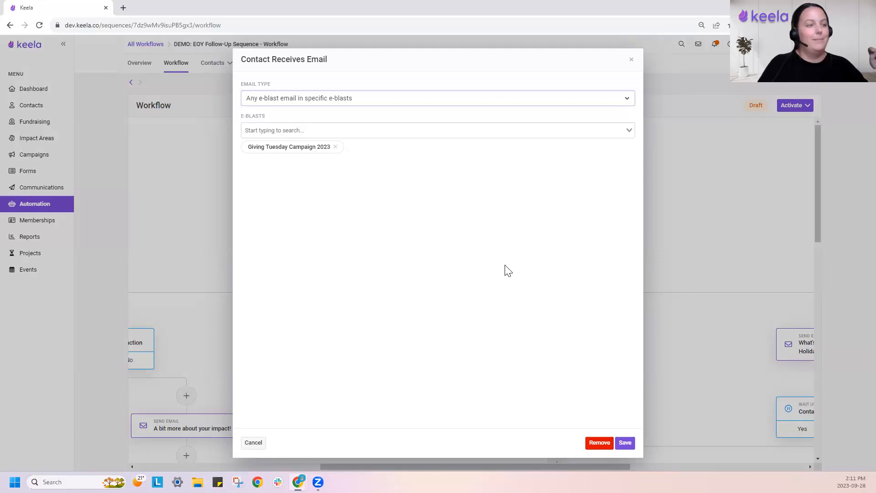
left_click(633, 60)
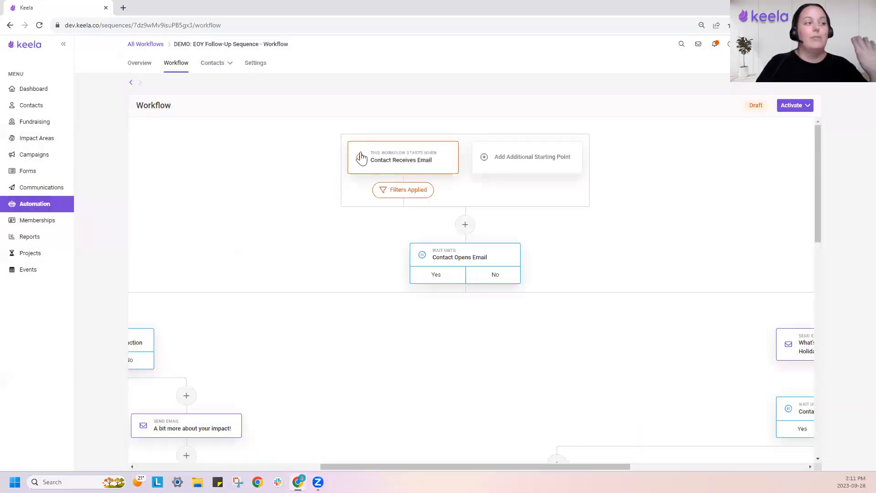
left_click(403, 191)
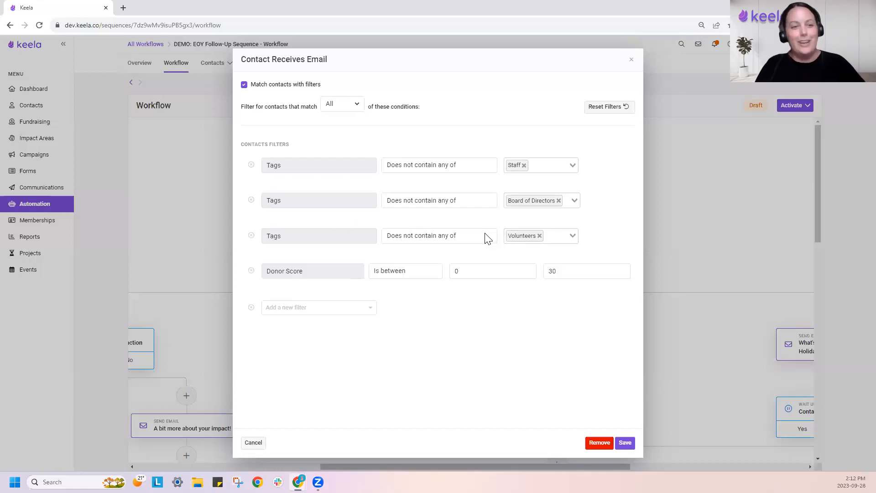
left_click(631, 61)
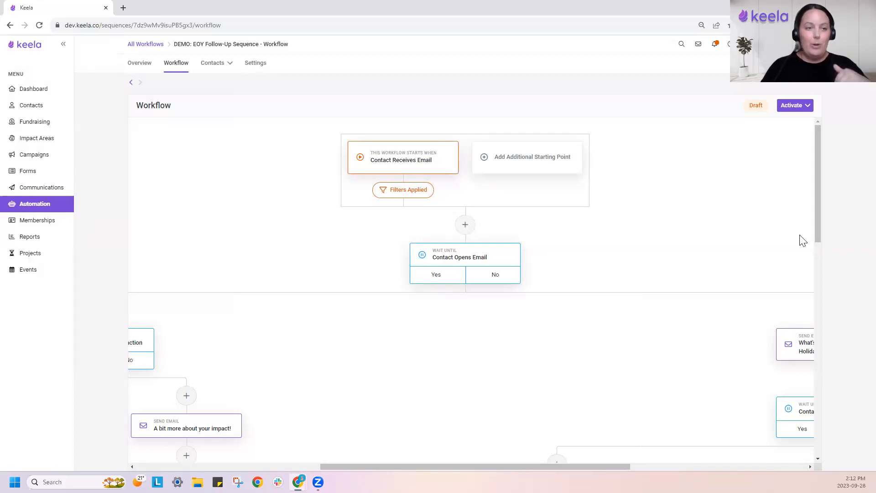
- Check the wait time and e-blast settings of the Wait Until Contact Opens Email condition without changing them
left_click_drag(815, 168, 819, 188)
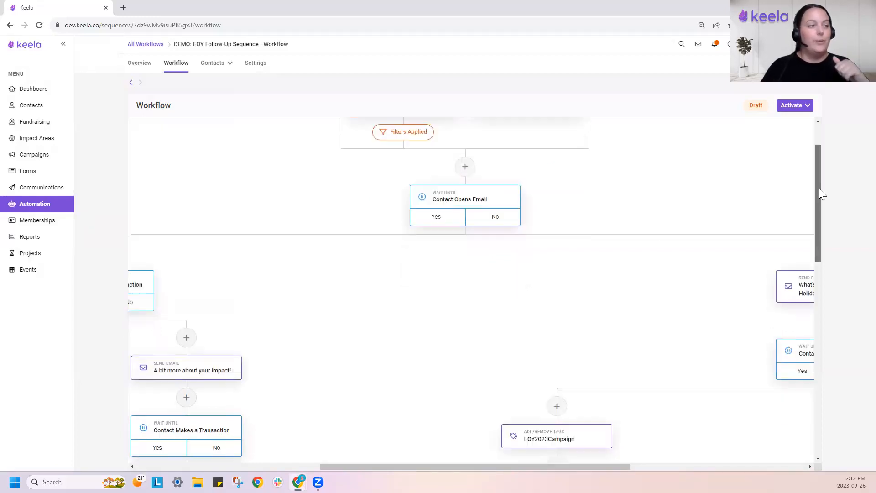
left_click(475, 201)
left_click(380, 107)
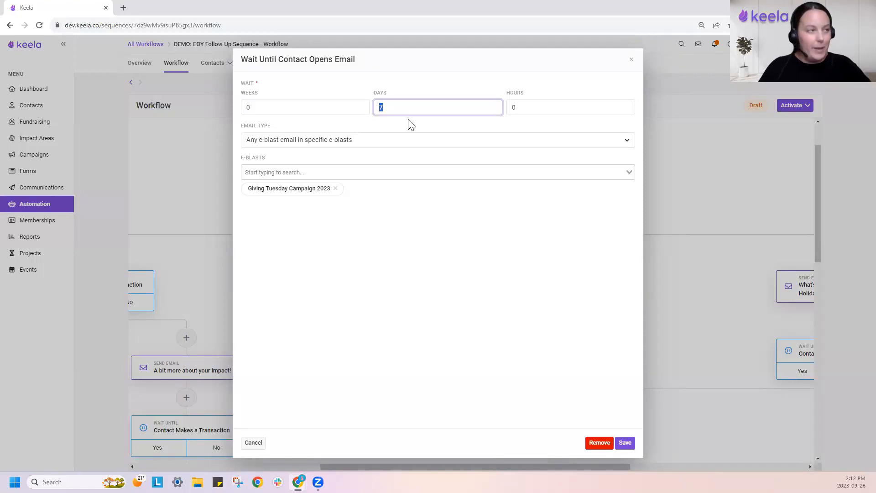
left_click(431, 231)
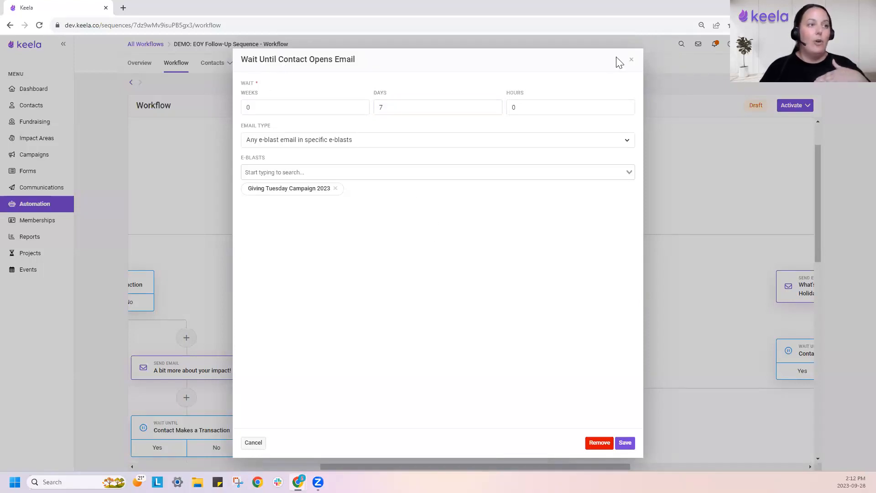
left_click(631, 60)
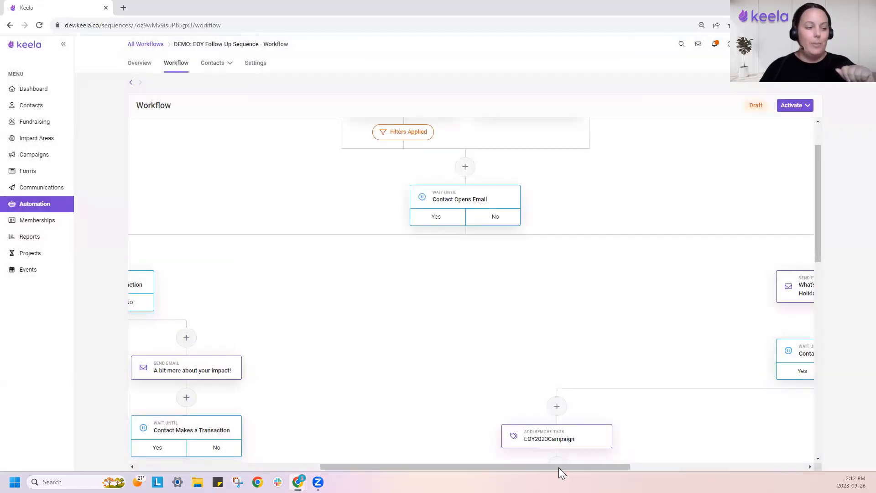
left_click_drag(556, 466, 538, 466)
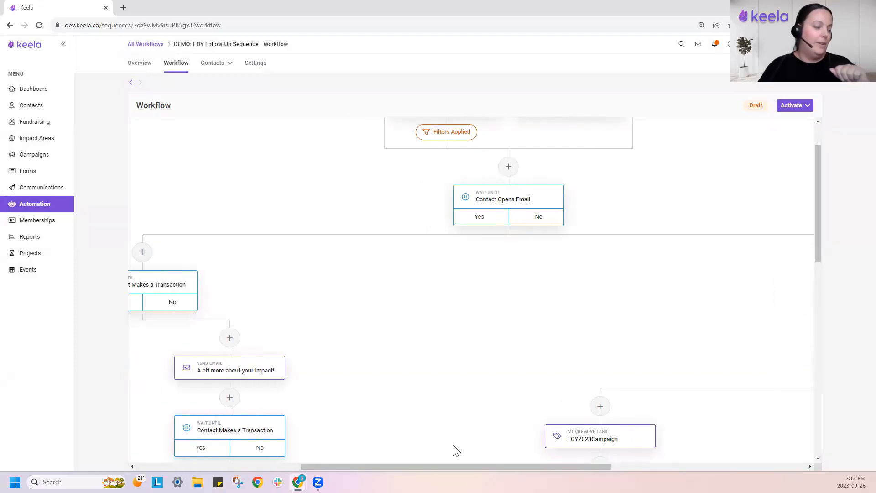
- Check the first Contact Makes a Transaction condition on the Yes branch of Contact Opens Email without changing it
left_click_drag(378, 466, 223, 467)
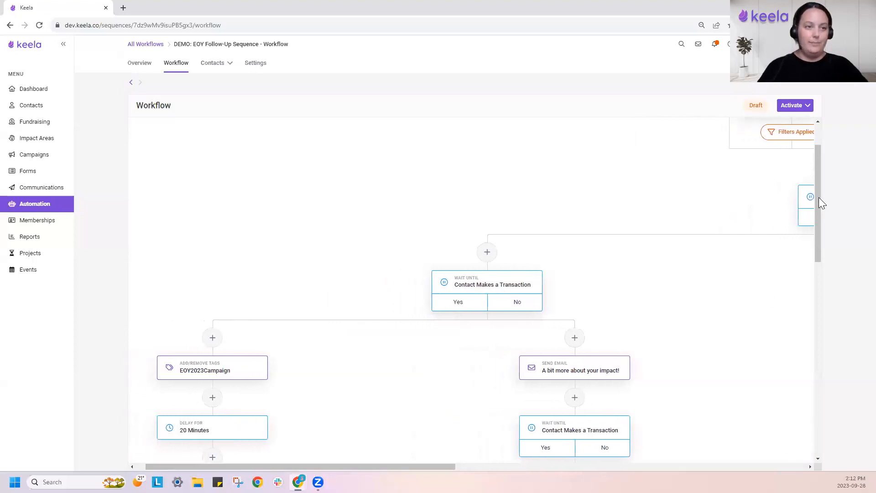
scroll(817, 206, "down", 2)
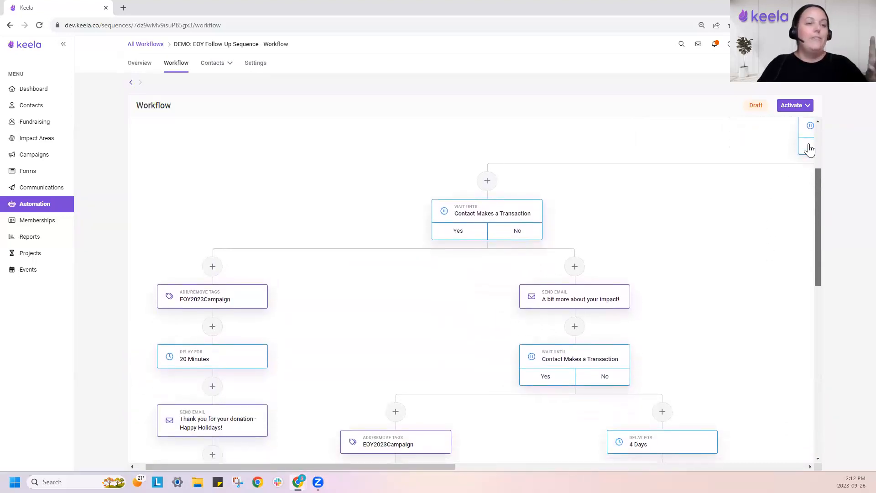
left_click(479, 217)
double_click(379, 108)
left_click(632, 60)
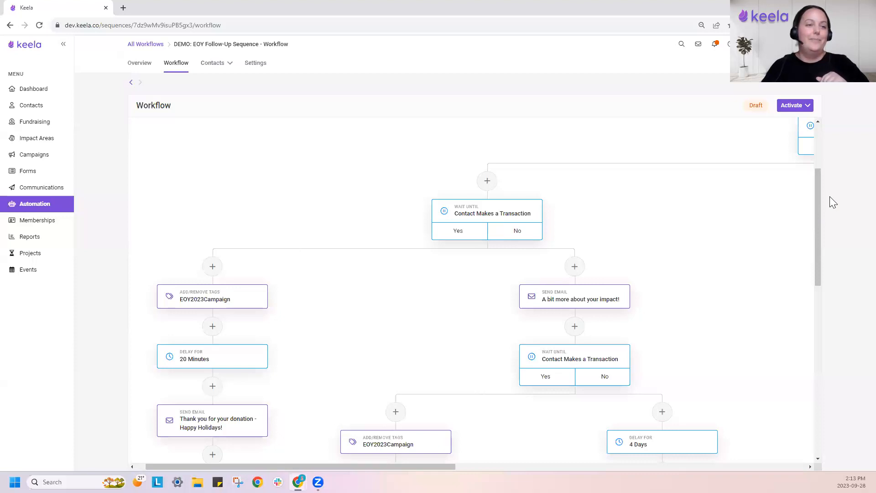
- Examine both paths below that transaction condition, including the EOY2023Campaign tag, 20-minute delay, thank-you email and "A bit more about your impact!" email
scroll(818, 208, "down", 1)
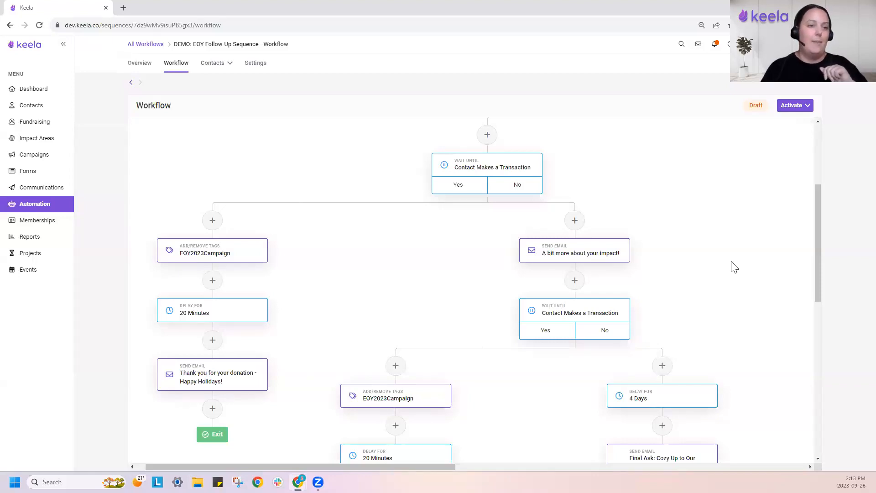
scroll(818, 206, "down", 1)
scroll(818, 207, "down", 1)
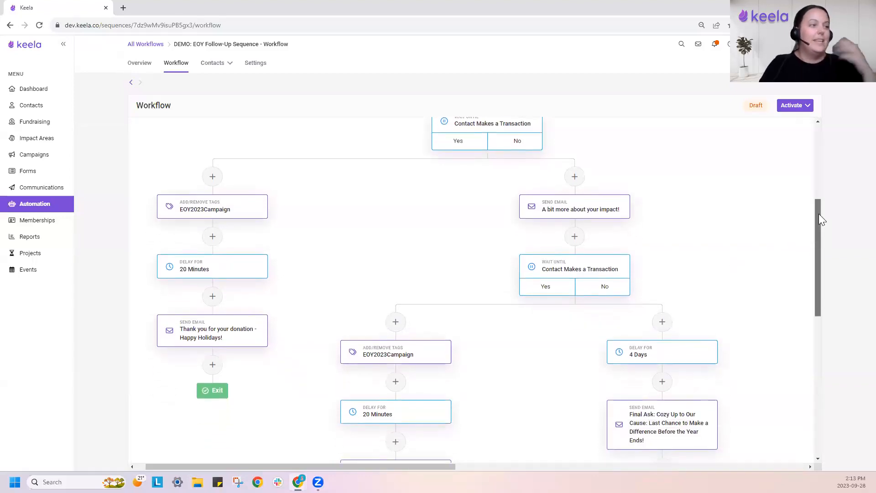
left_click_drag(819, 214, 820, 228)
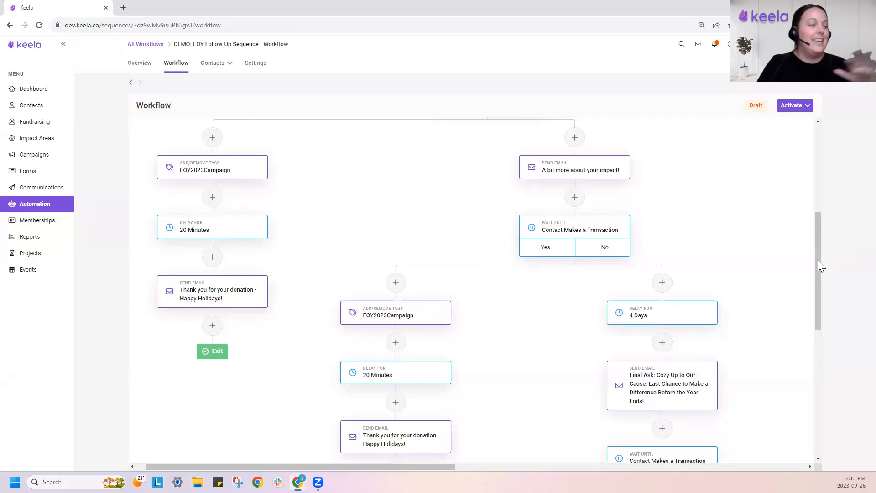
left_click_drag(817, 260, 816, 223)
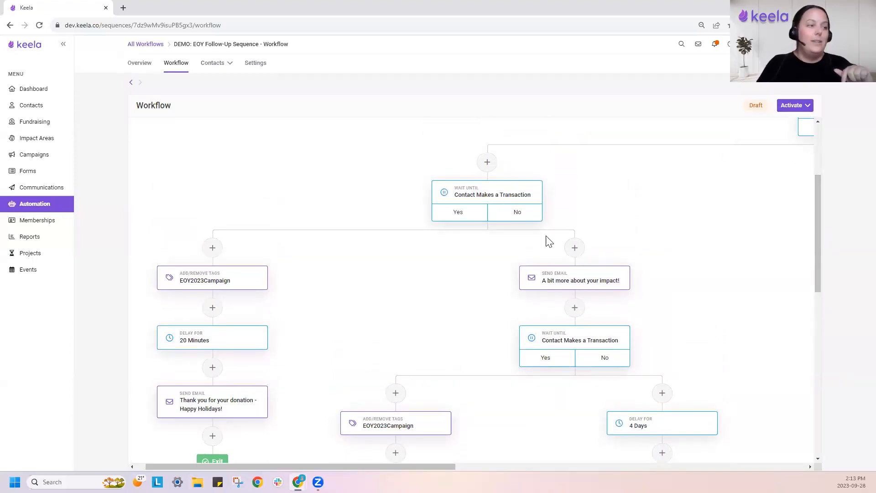
left_click_drag(817, 214, 818, 224)
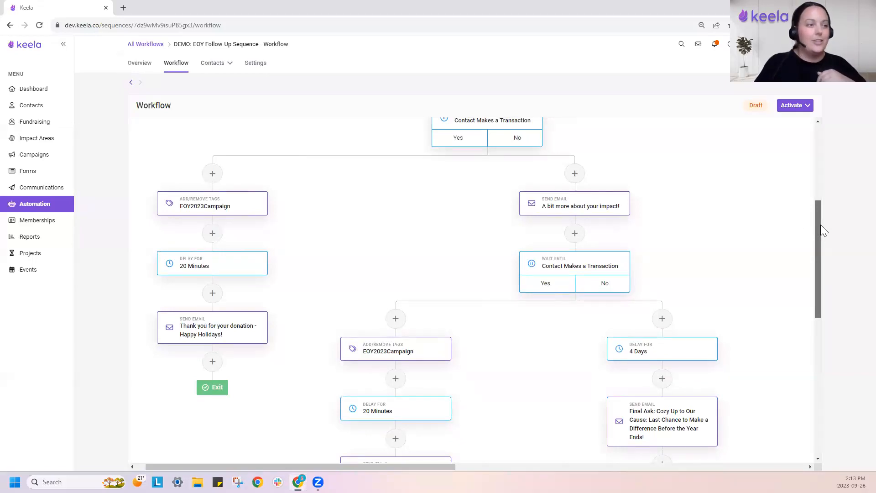
left_click_drag(820, 225, 821, 229)
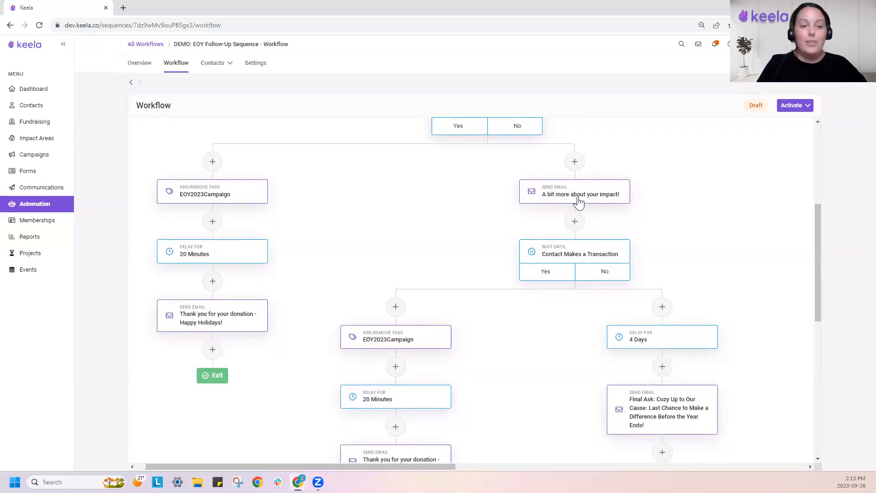
left_click_drag(579, 196, 578, 220)
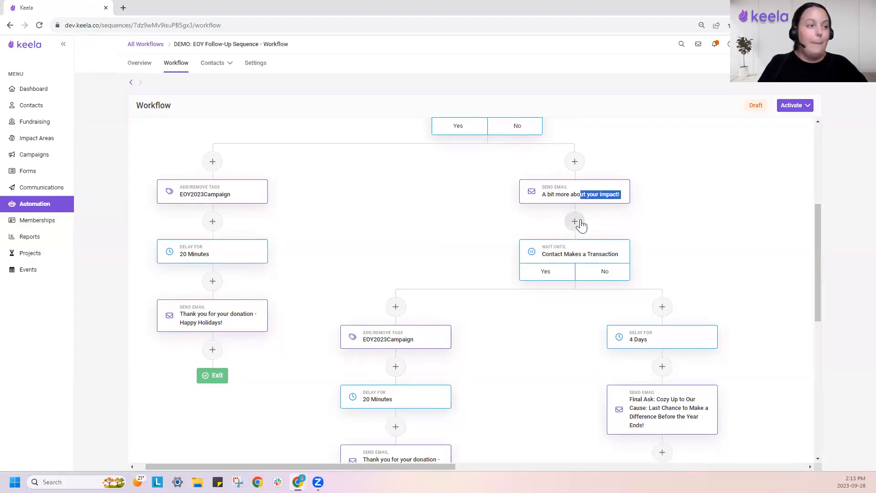
left_click(658, 210)
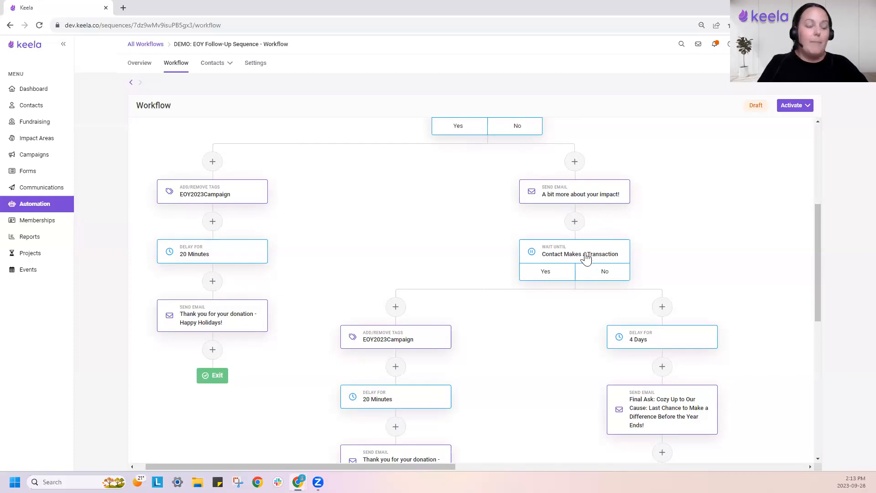
- Examine the rest of the Yes branch, from the second transaction condition through the Final Ask email to the Lapsed Donor tag, to-do and exits
left_click_drag(818, 233, 823, 263)
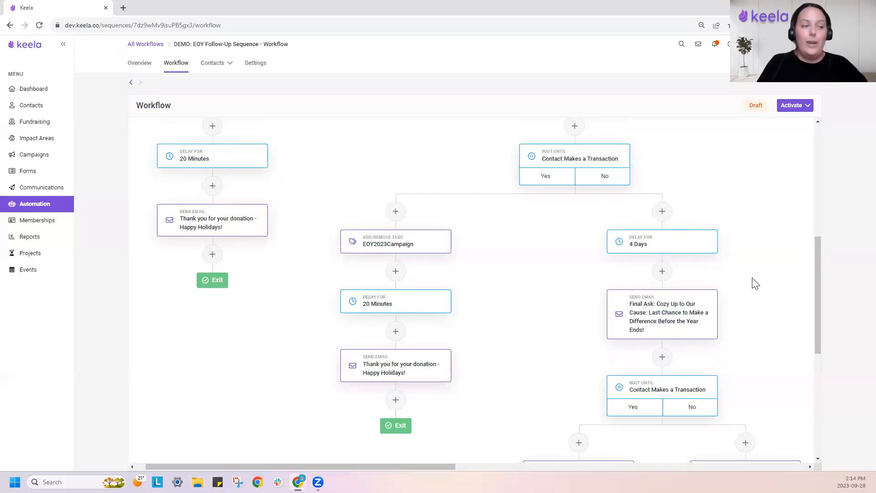
left_click_drag(820, 260, 822, 275)
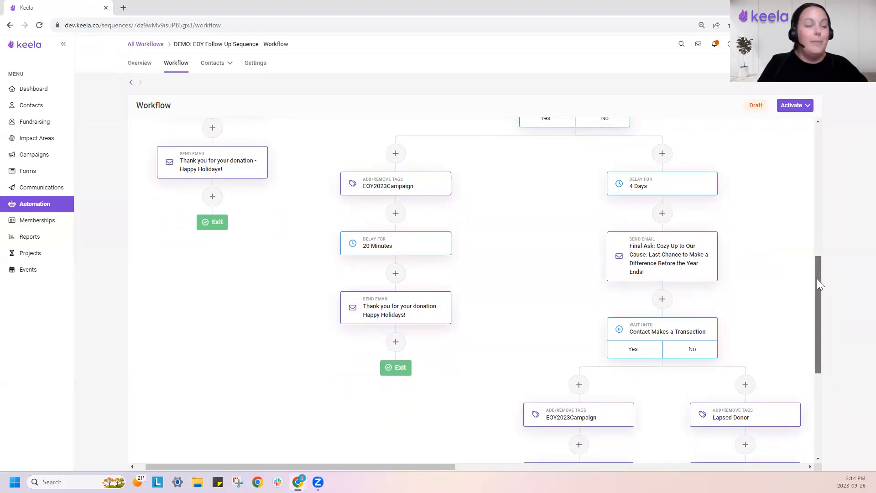
left_click_drag(817, 285, 816, 317)
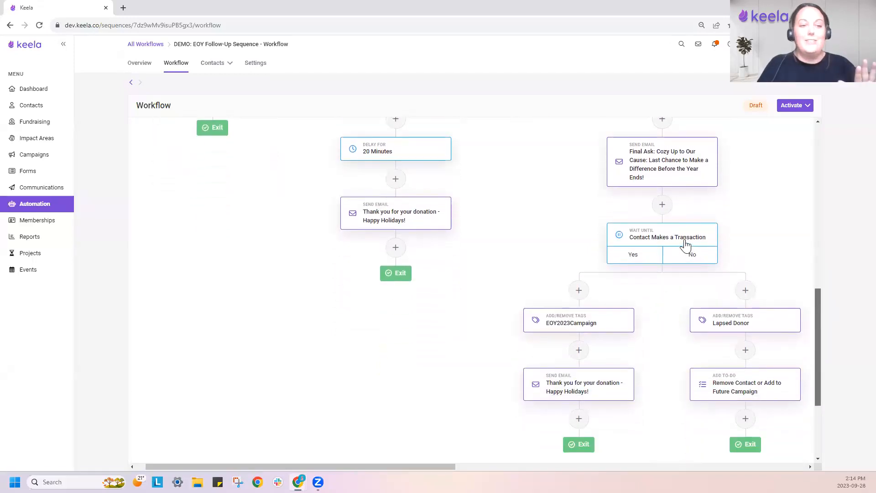
left_click_drag(816, 304, 817, 328)
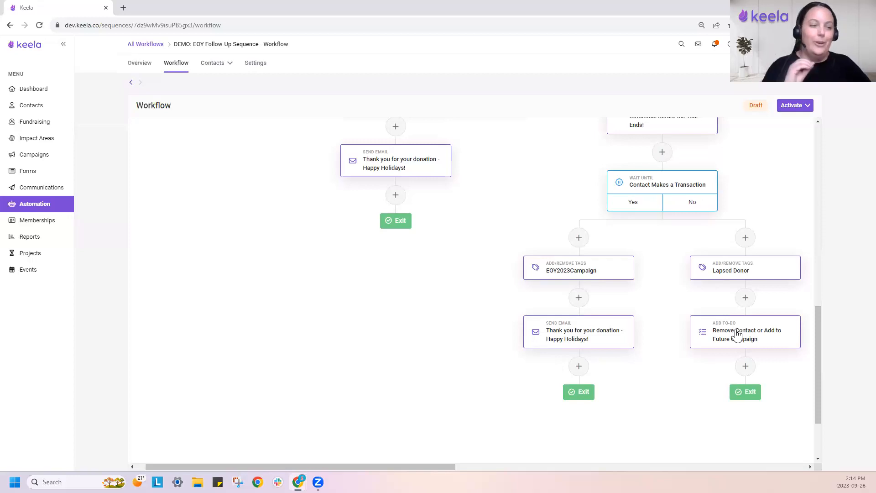
scroll(820, 316, "down", 1)
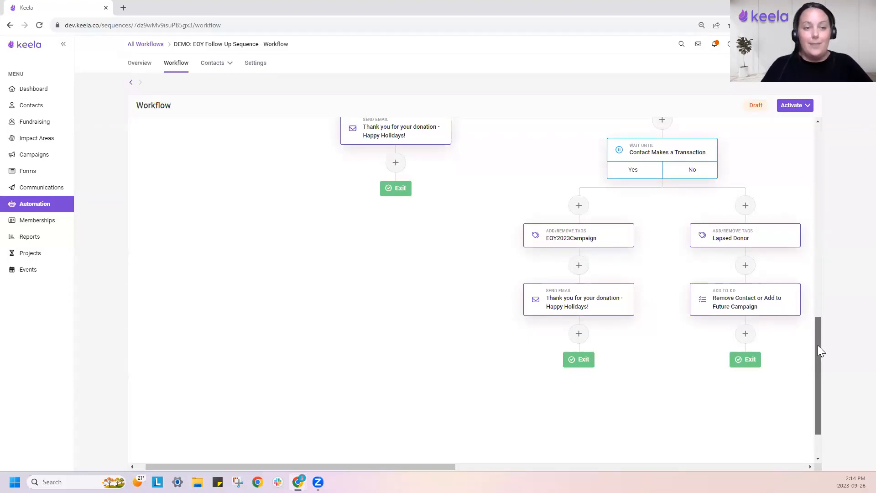
- Examine the No branch of Contact Opens Email from the "What's coming up during the Holidays?" email through its first transaction condition and 4-day delay
left_click_drag(818, 347, 825, 271)
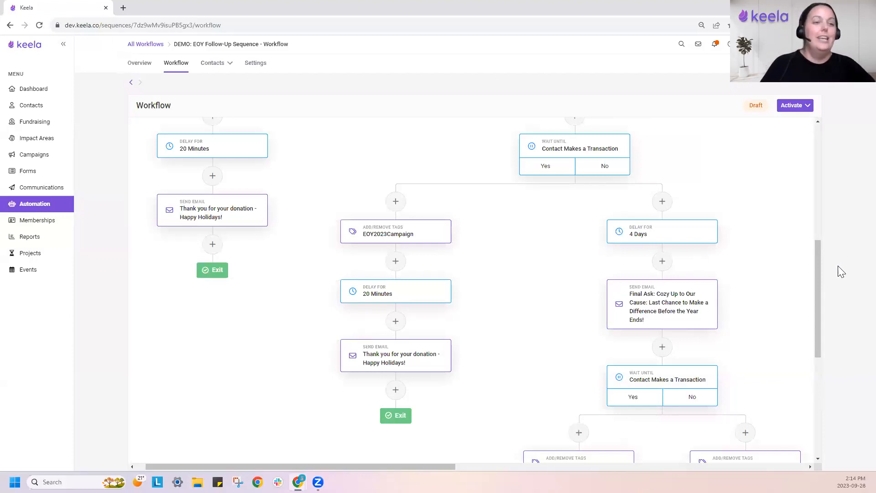
left_click_drag(814, 219, 823, 132)
left_click_drag(424, 465, 585, 466)
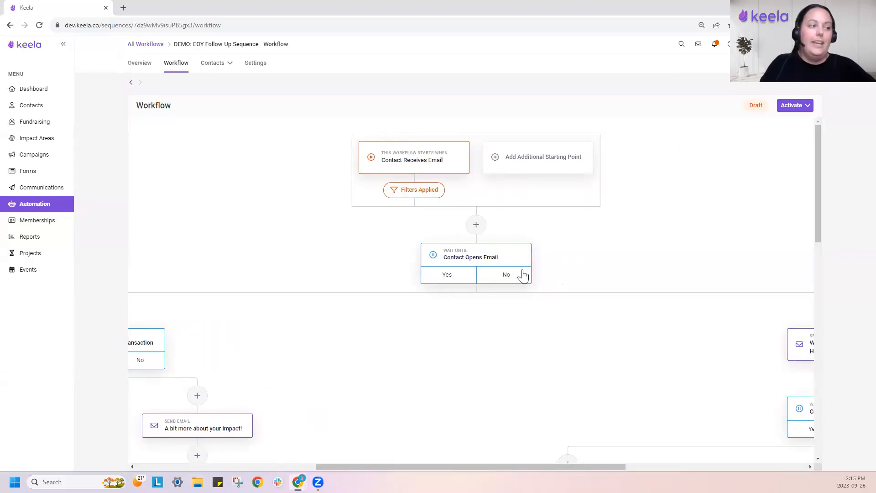
left_click_drag(512, 465, 616, 465)
left_click_drag(817, 182, 823, 212)
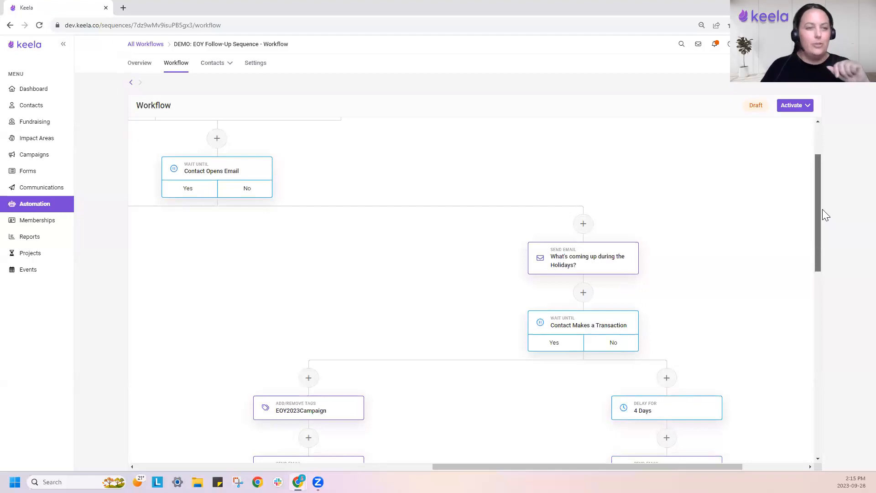
left_click_drag(818, 220, 822, 238)
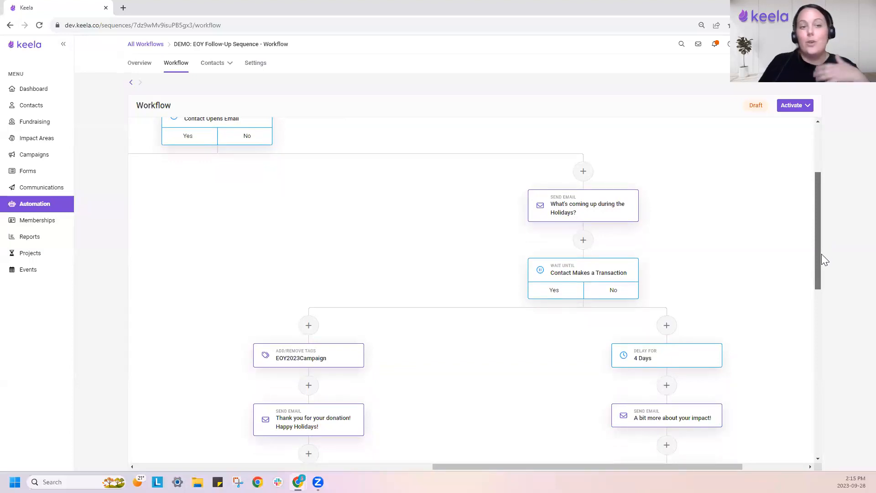
left_click_drag(816, 232, 823, 254)
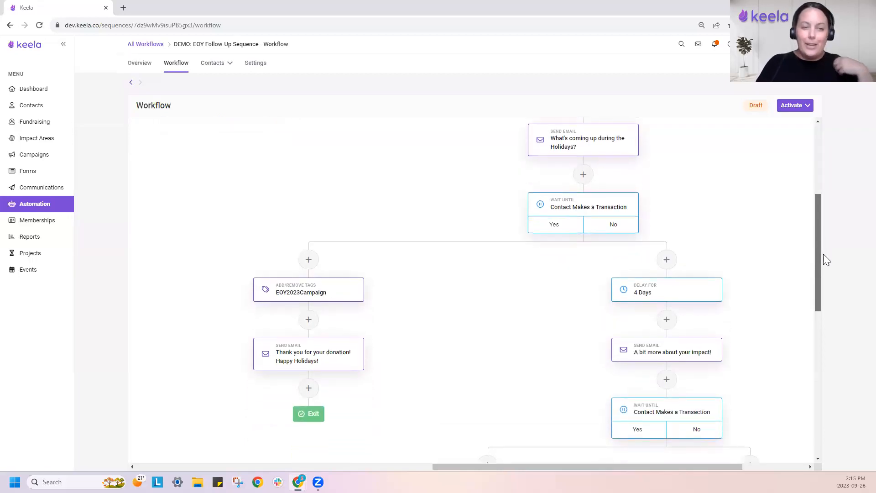
left_click_drag(824, 255, 824, 262)
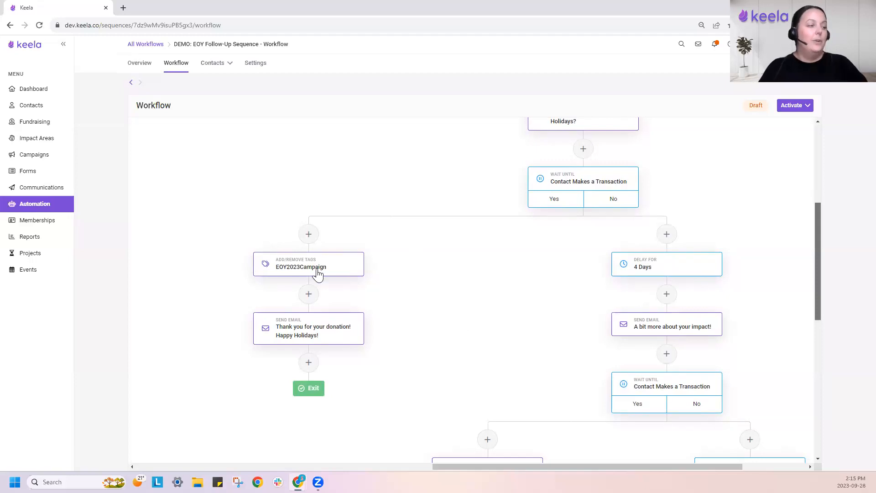
left_click_drag(817, 235, 826, 266)
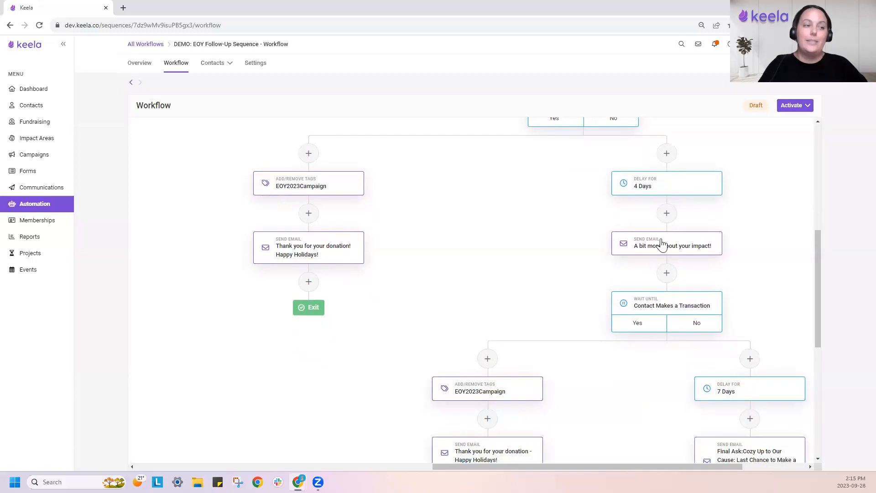
- Examine the lower No branch from the 7-day delay and Final Ask email down to the last tags, to-do and exits
left_click_drag(818, 254, 819, 323)
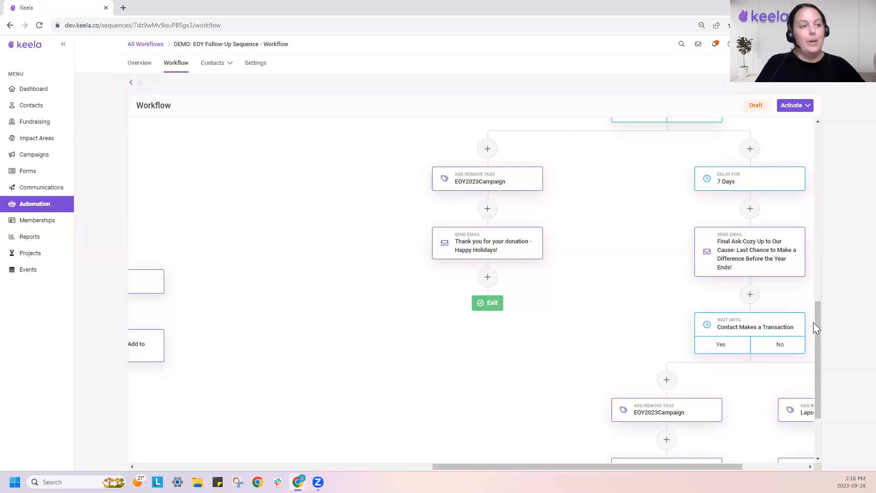
left_click_drag(815, 322, 816, 308)
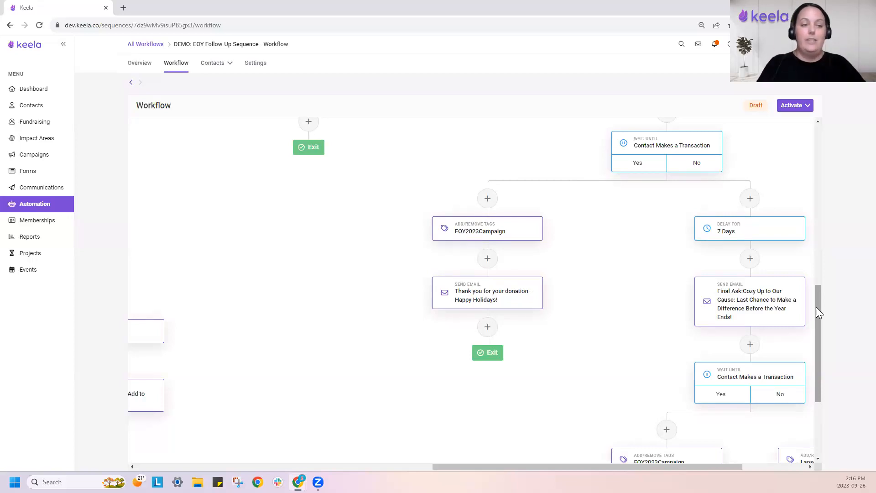
left_click_drag(818, 311, 817, 322)
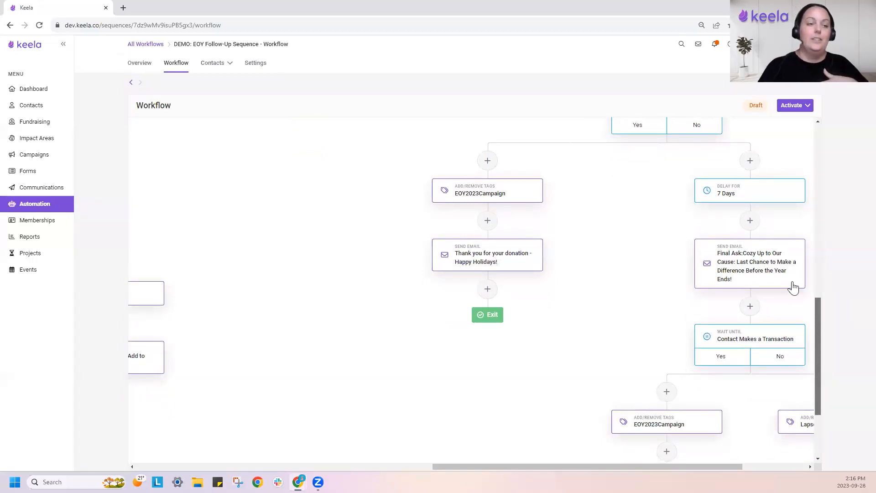
left_click_drag(817, 311, 823, 347)
left_click_drag(704, 466, 758, 465)
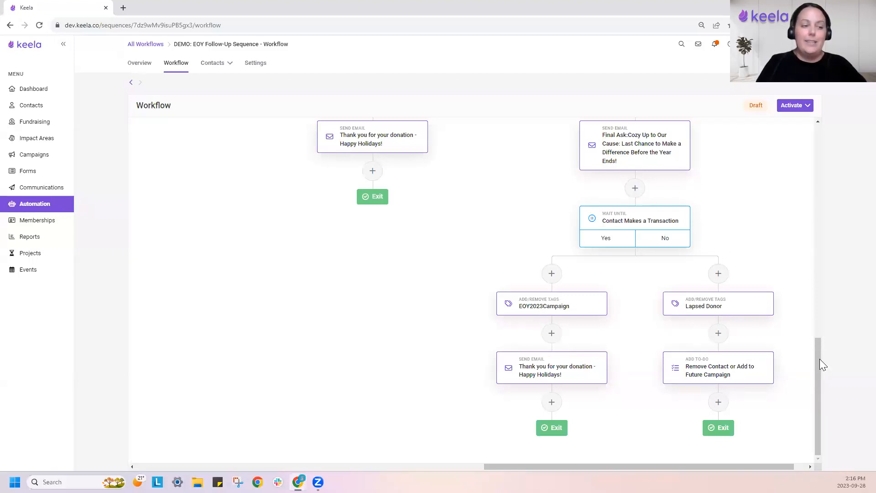
- Open the content of the "A bit more about your impact!" email on the Yes branch of Contact Opens Email
left_click_drag(816, 380, 821, 169)
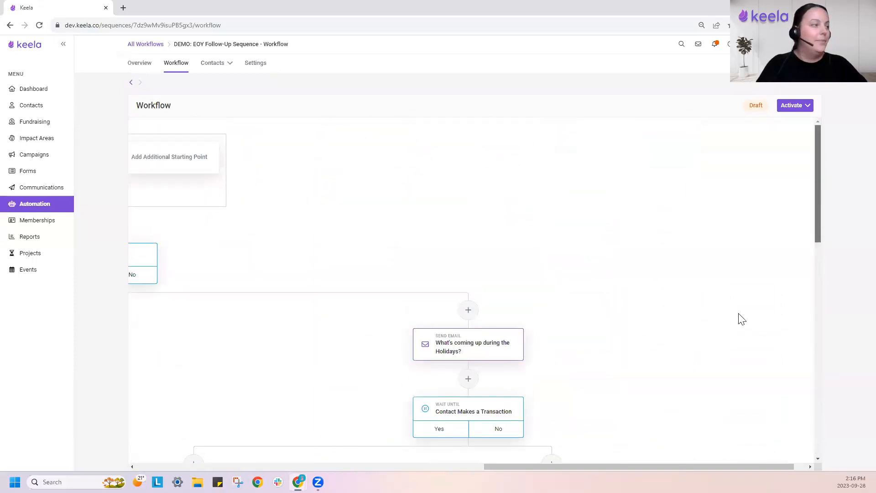
left_click_drag(534, 466, 403, 466)
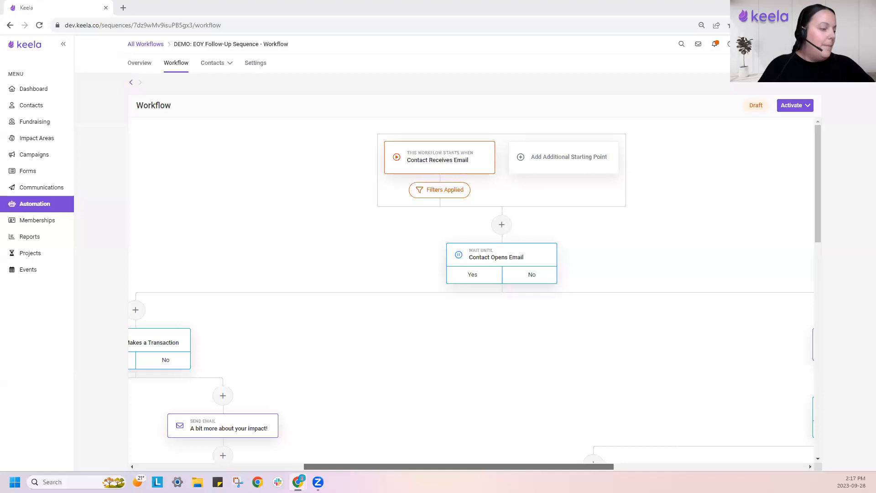
left_click_drag(592, 465, 499, 451)
left_click_drag(817, 200, 817, 254)
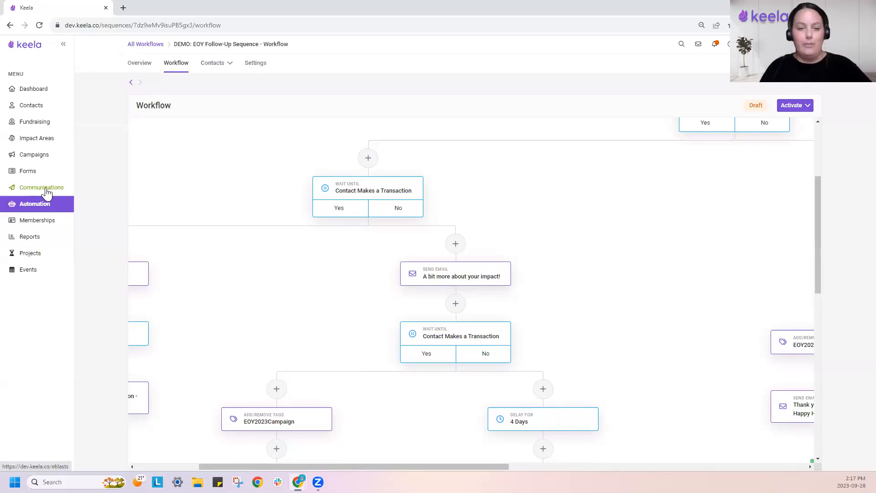
left_click(460, 276)
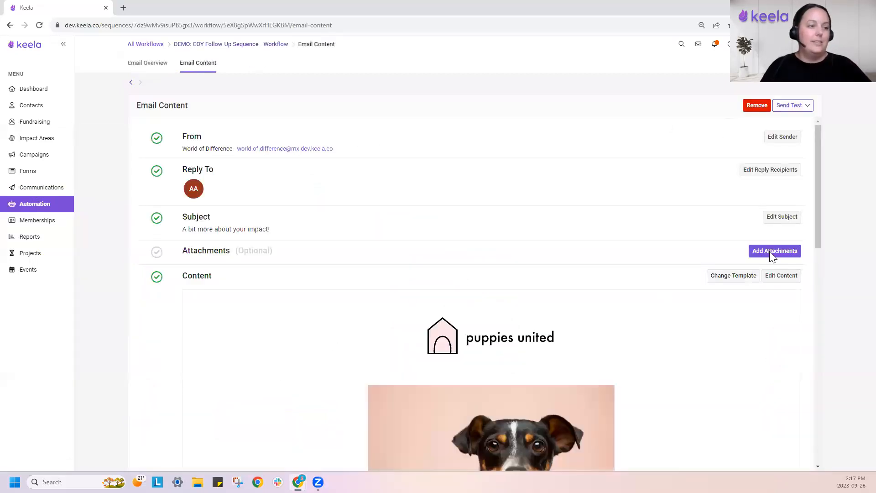
- Review the email's body, including the support button and donation summary block, and return to its subject and content settings
left_click_drag(817, 170, 820, 301)
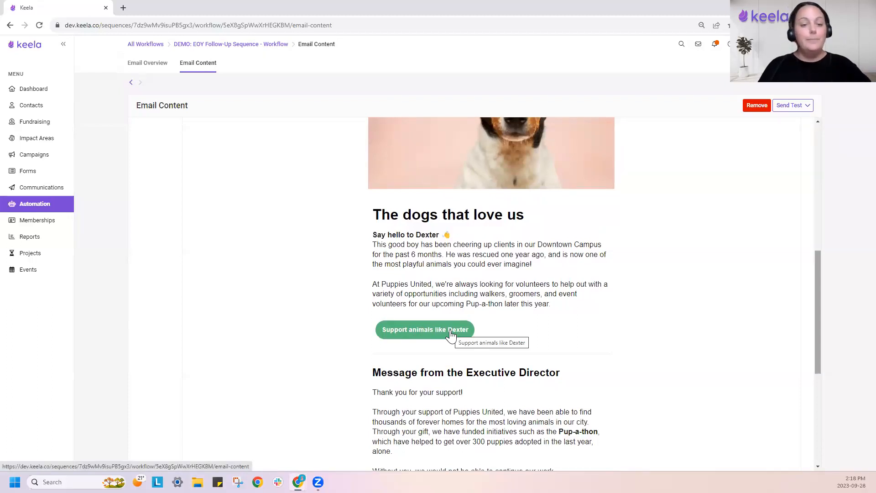
left_click_drag(817, 277, 816, 373)
left_click_drag(449, 352, 541, 357)
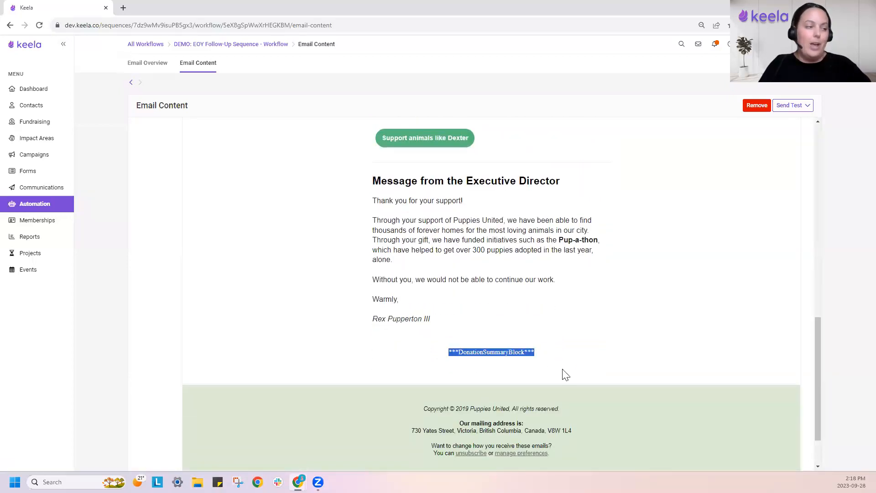
left_click_drag(816, 348, 815, 319)
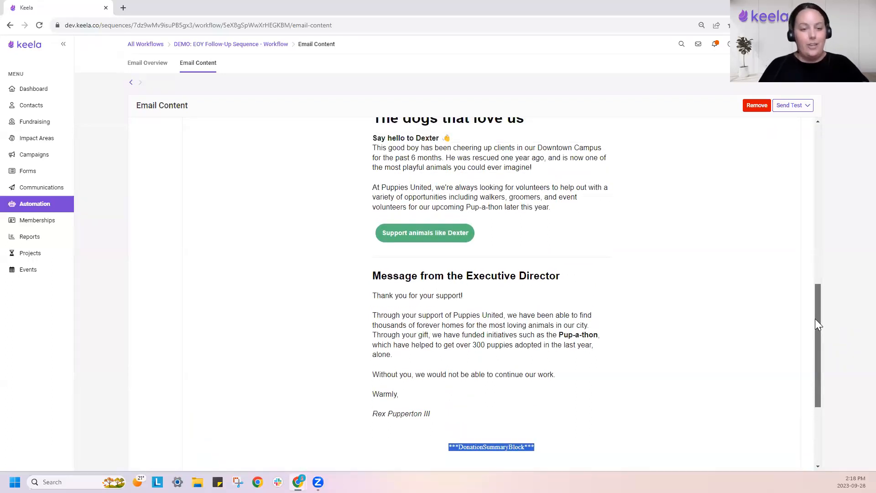
left_click_drag(815, 318, 818, 203)
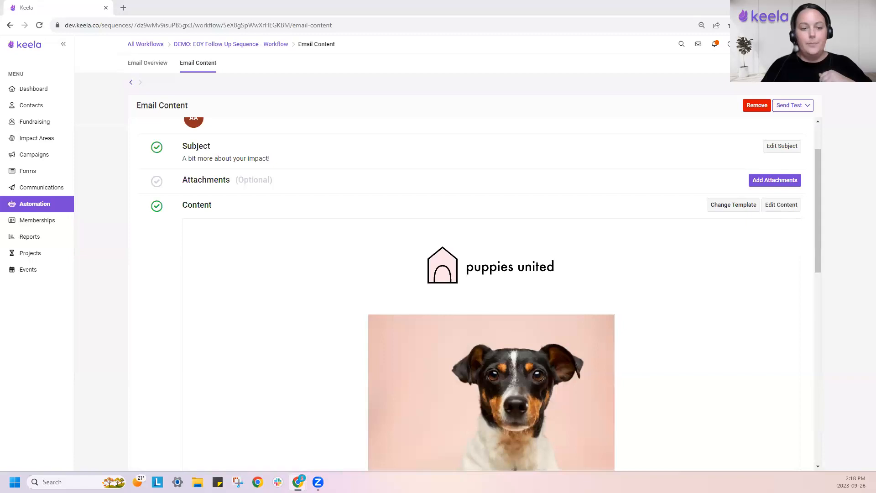
- Return from the email content to the end-of-year follow-up workflow and review its starting point and Contact Opens Email condition
left_click(131, 82)
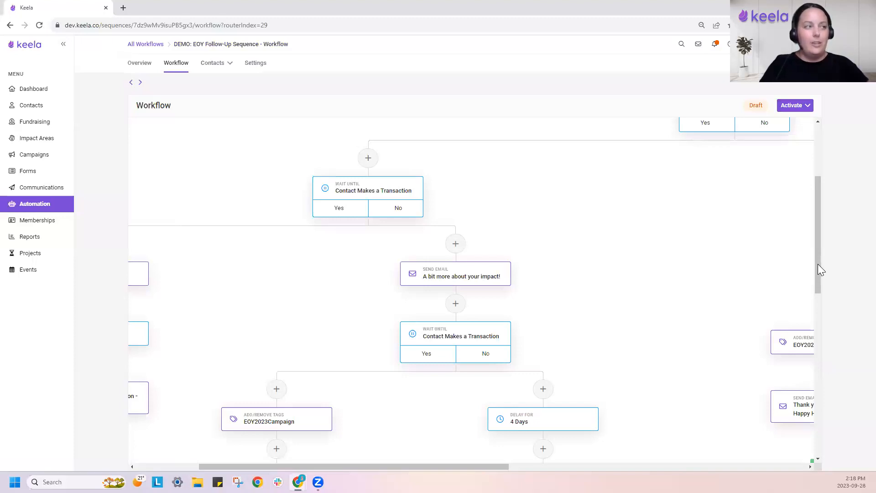
scroll(817, 264, "up", 3)
scroll(475, 292, "right", 3)
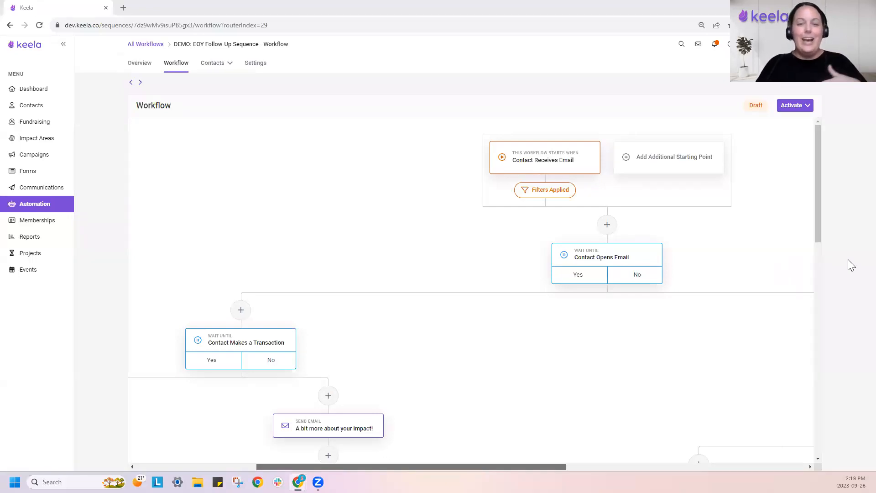
- Open the workflow diagram of the DEMO: Volunteer Management automation
left_click(31, 206)
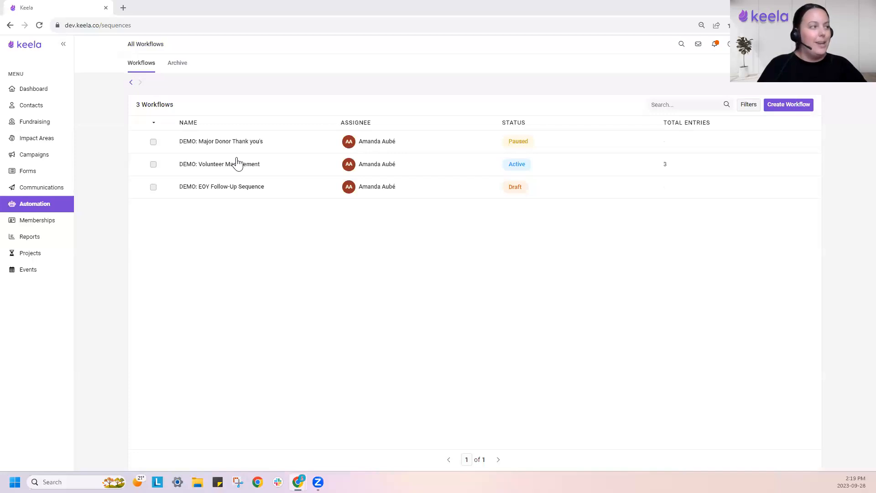
left_click(284, 166)
left_click(175, 62)
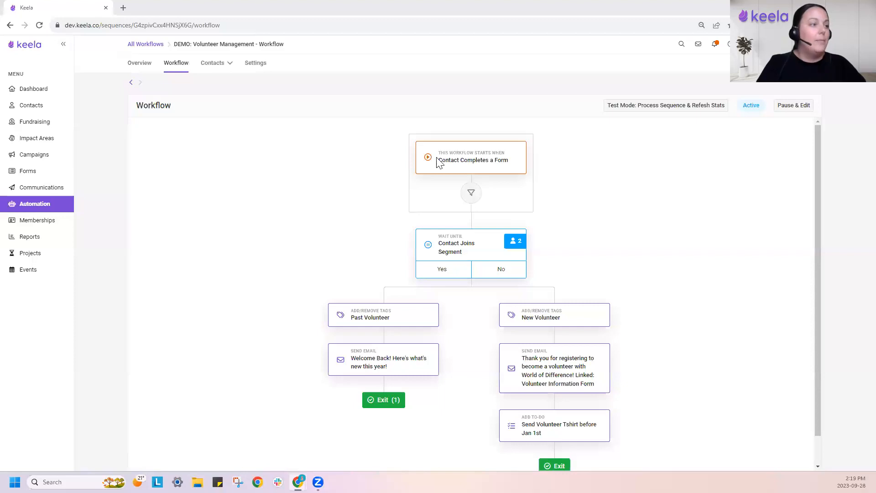
- Review the Contact Completes a Form trigger settings and both branches of the volunteer workflow down to their exits
left_click(470, 166)
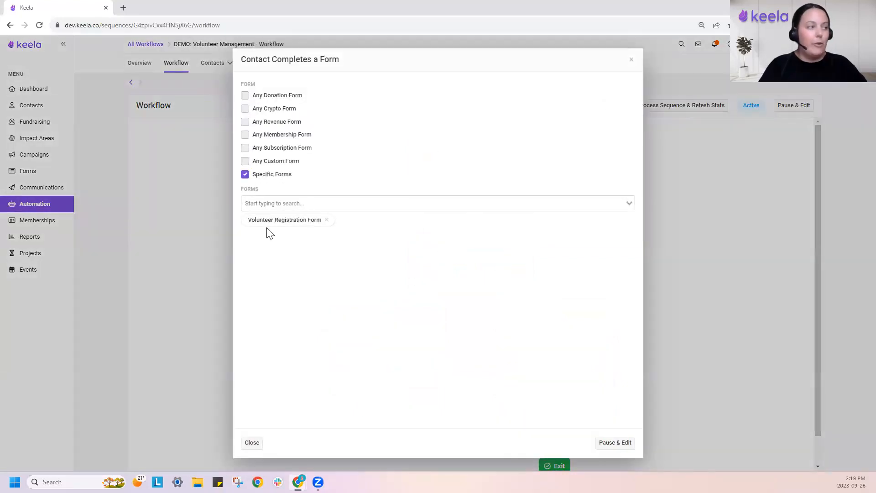
left_click(632, 60)
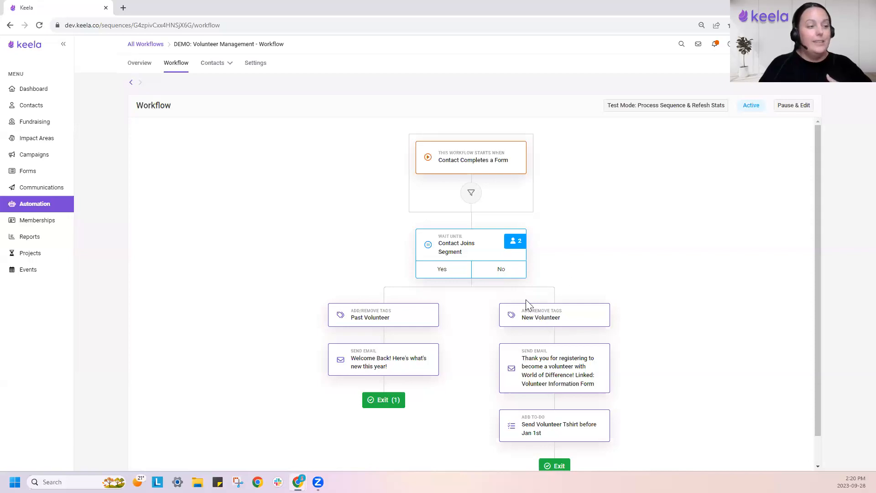
left_click_drag(818, 220, 821, 268)
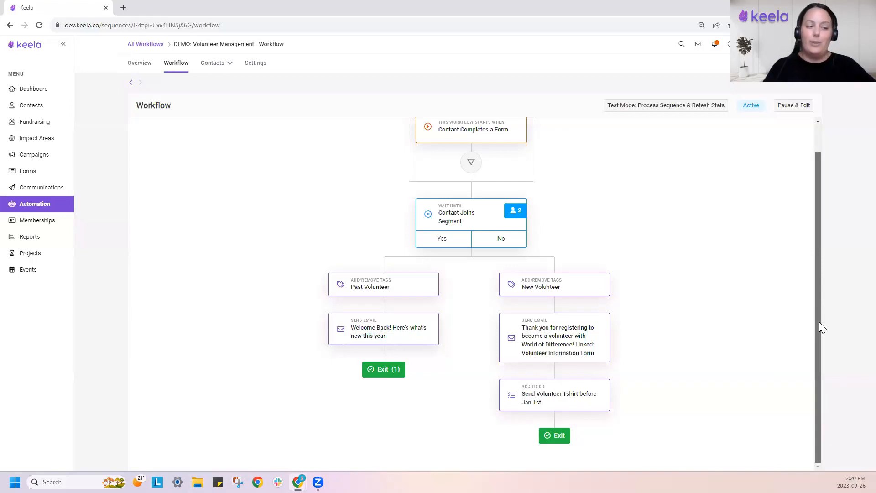
left_click_drag(818, 321, 817, 261)
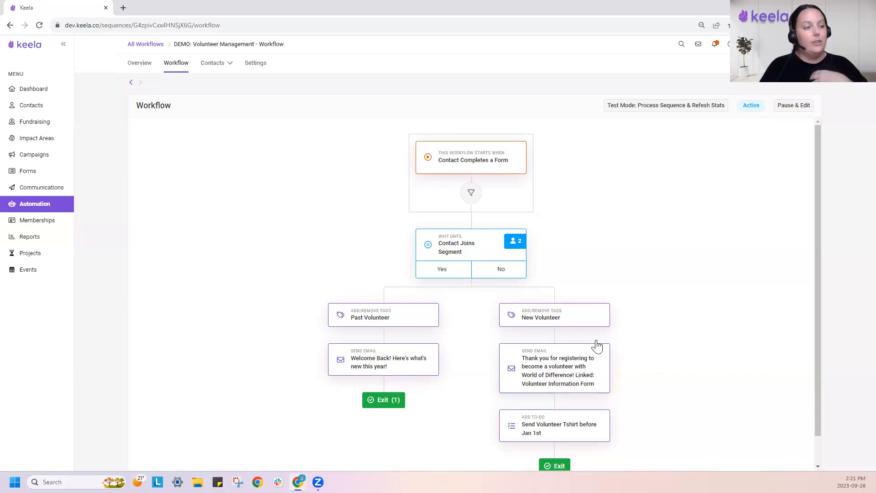
- List the contacts waiting at Contact Joins Segment, select both to view their available actions, and close the list
left_click(515, 244)
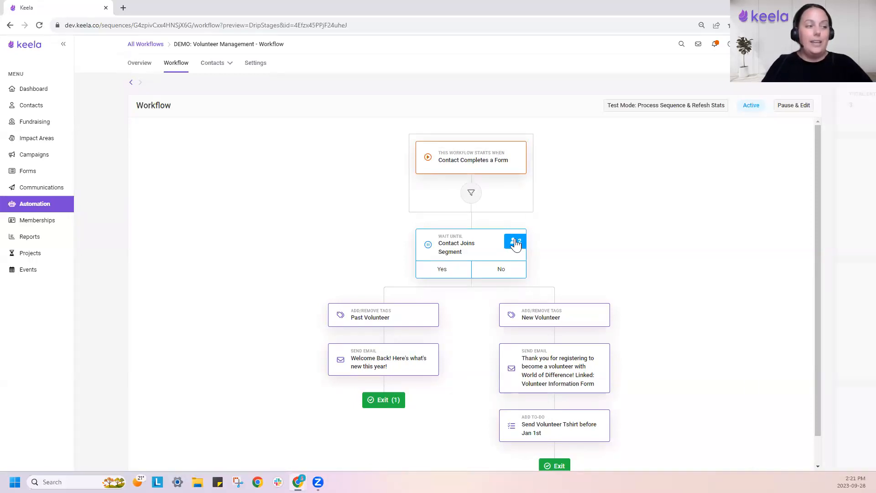
left_click(813, 74)
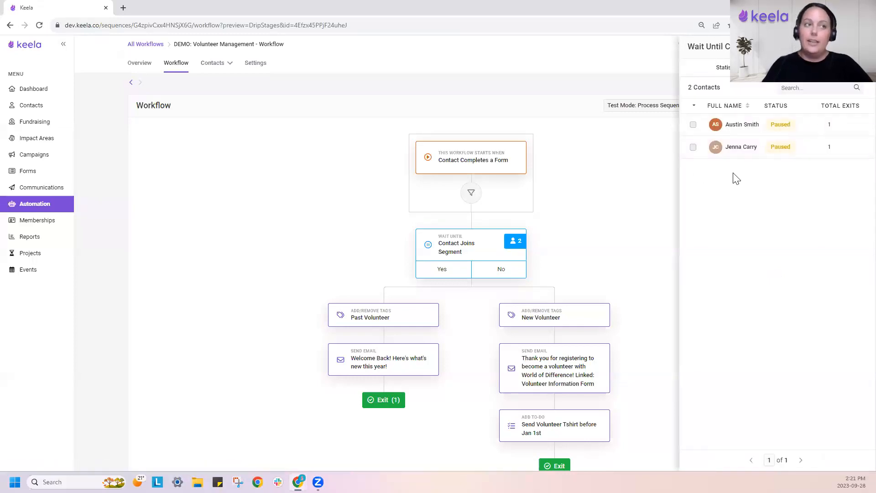
left_click(693, 124)
left_click(693, 146)
left_click(737, 88)
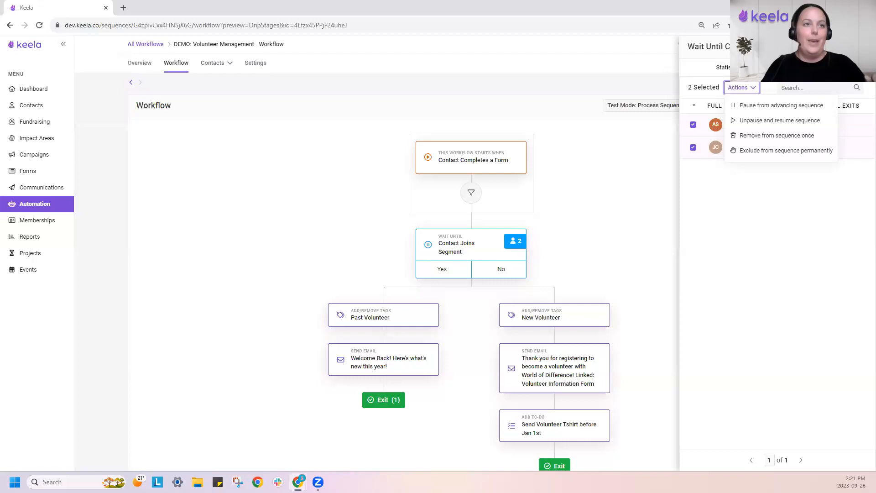
left_click(862, 47)
- View the workflow's active and completed contacts, and show the actions available for the selected completed contact
left_click(211, 64)
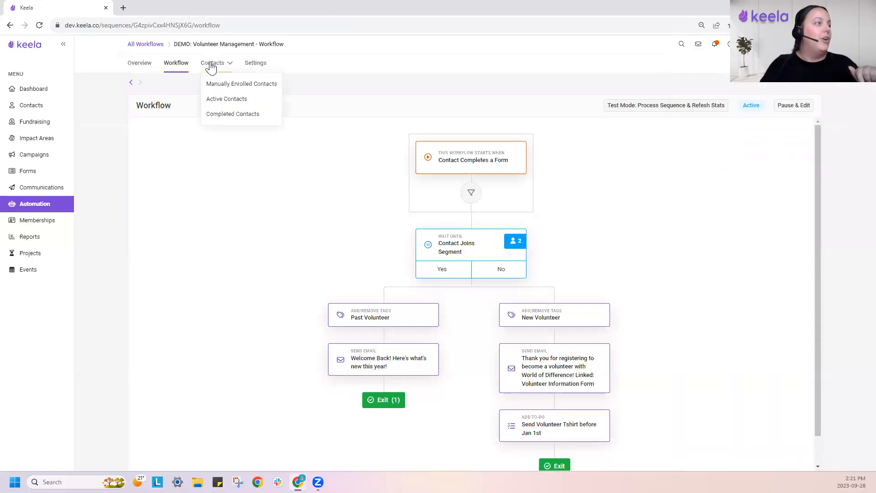
left_click(220, 101)
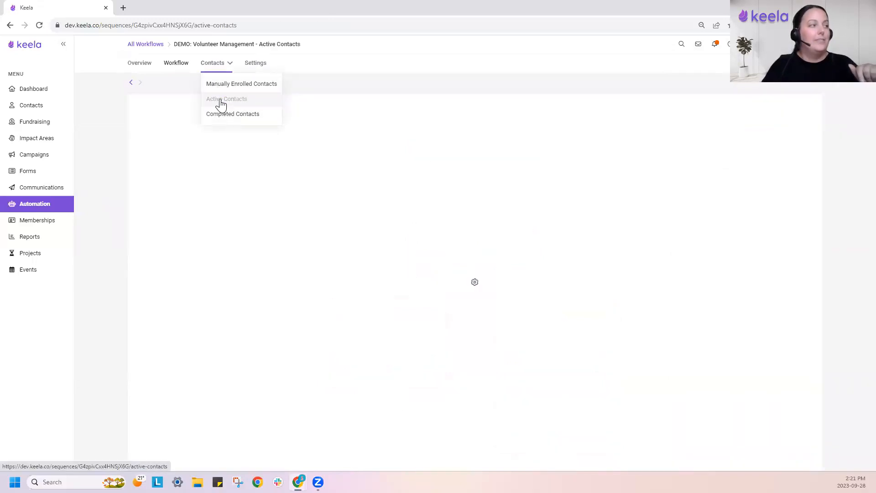
left_click(224, 69)
left_click(230, 114)
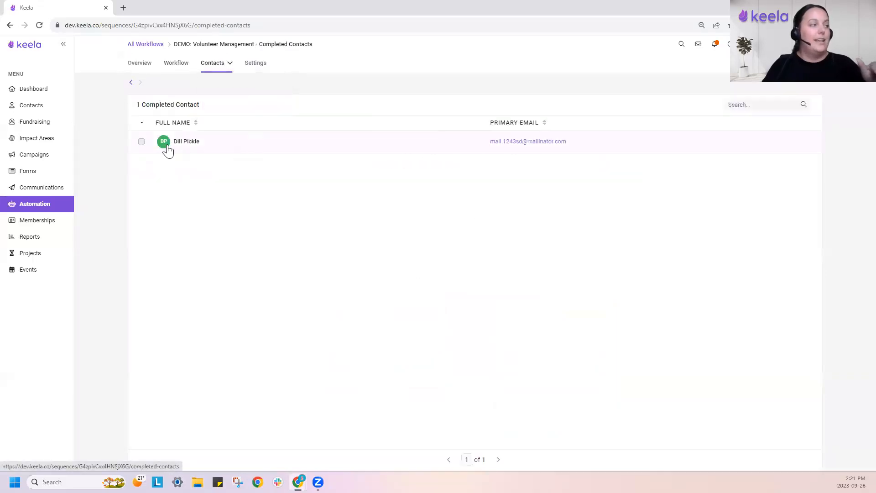
left_click(142, 142)
left_click(201, 106)
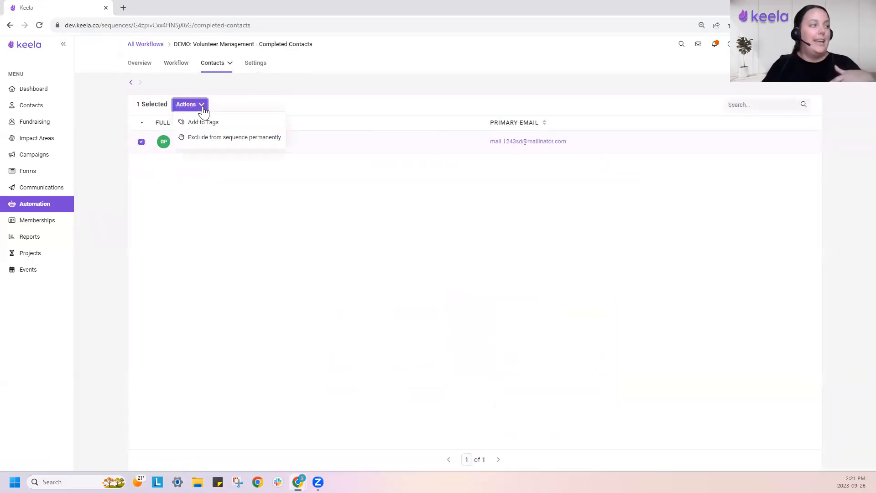
- Check the manually enrolled contacts of the volunteer workflow and return to its diagram
mouse_move(209, 68)
left_click(219, 85)
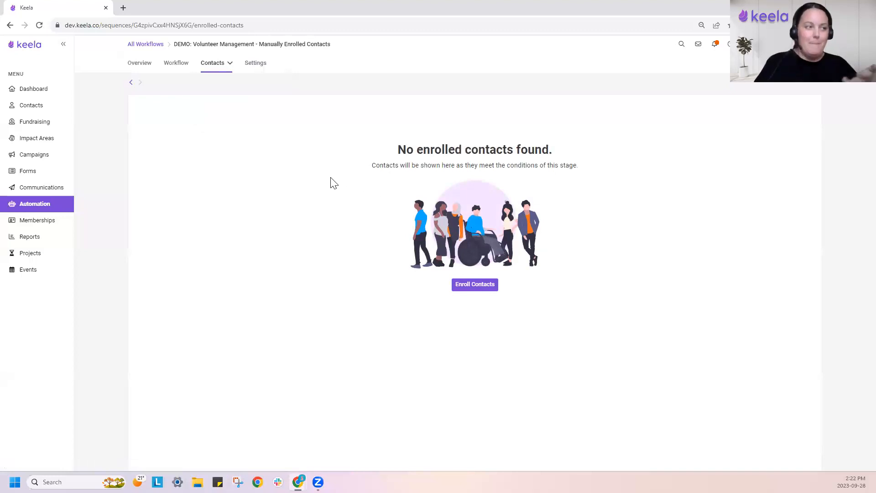
left_click(180, 67)
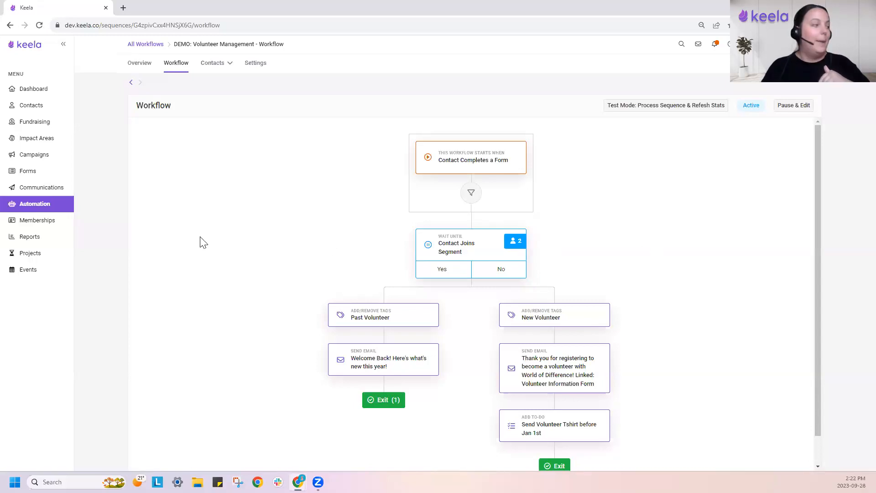
- Open the workflow diagram of the DEMO: Major Donor Thank you's automation
left_click(51, 206)
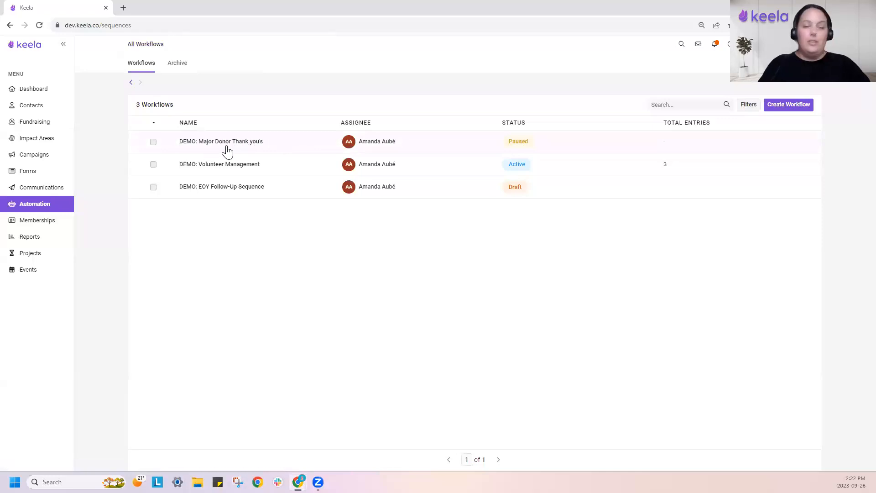
left_click(281, 150)
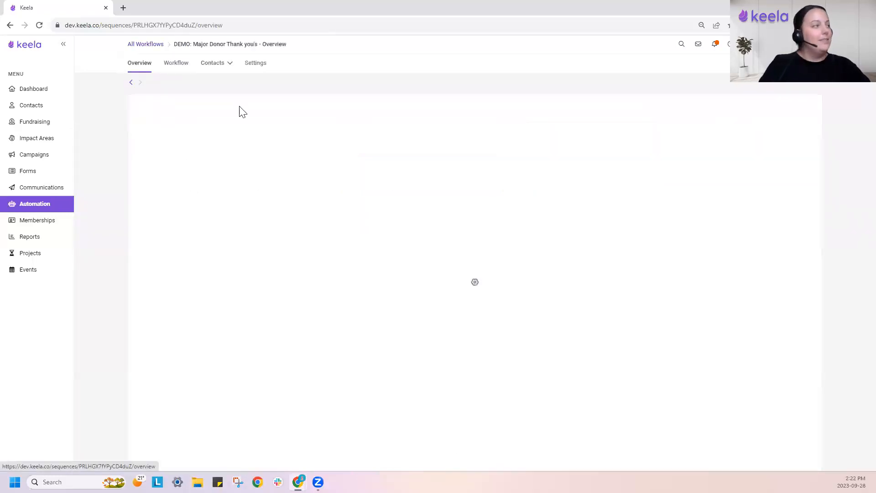
left_click(177, 69)
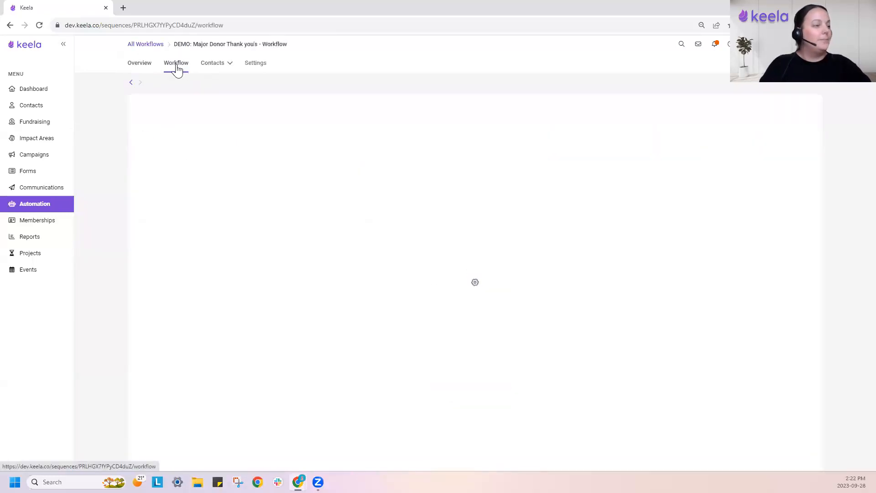
scroll(818, 174, "down", 1)
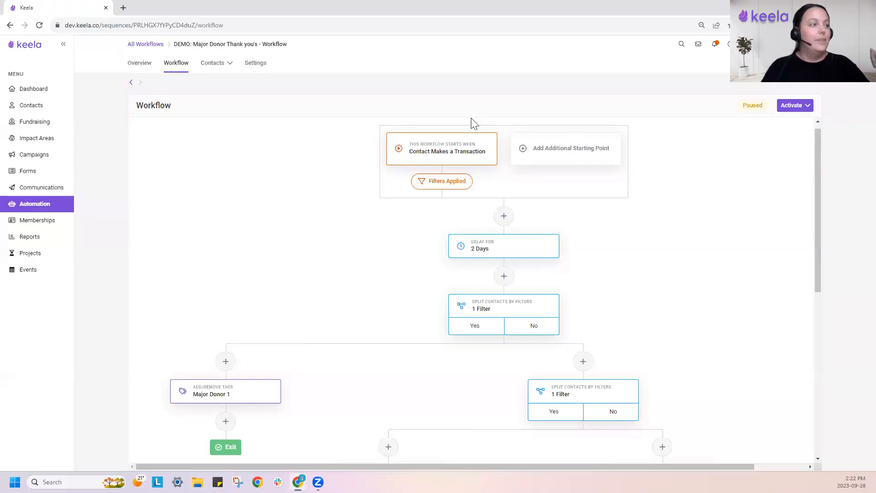
- Review the Contact Makes a Transaction trigger settings and its applied contact filters, leaving both unchanged
left_click(454, 154)
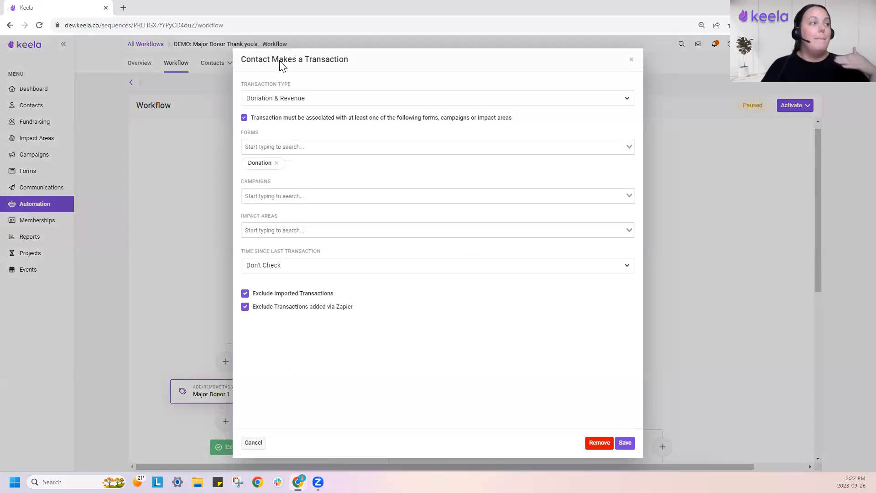
left_click(632, 64)
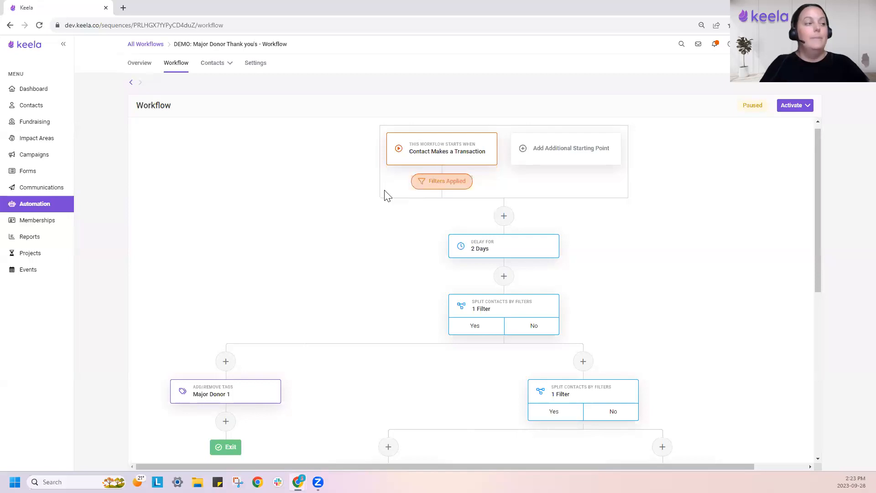
left_click(437, 182)
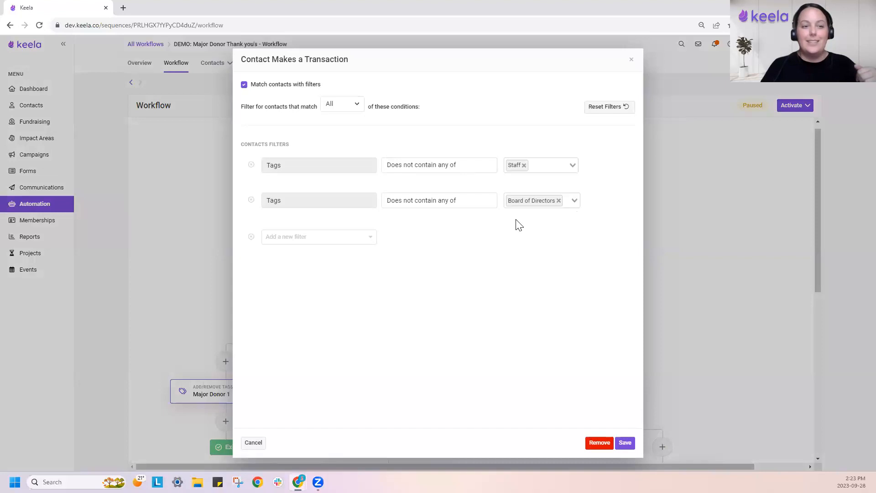
left_click(631, 65)
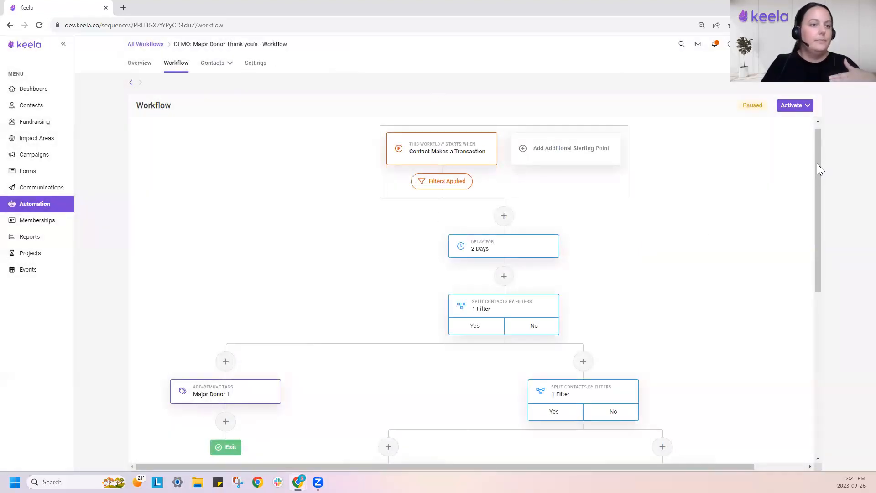
- Examine the gift amount filters of the first two contact splits, which lead to the Major Donor 1 and Major Donor 2 tags
scroll(810, 222, "down", 2)
scroll(810, 222, "down", 2)
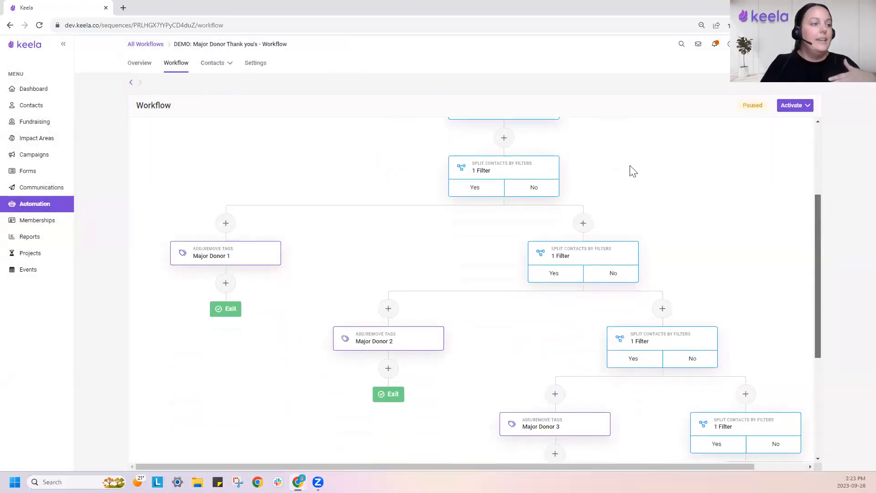
left_click(501, 178)
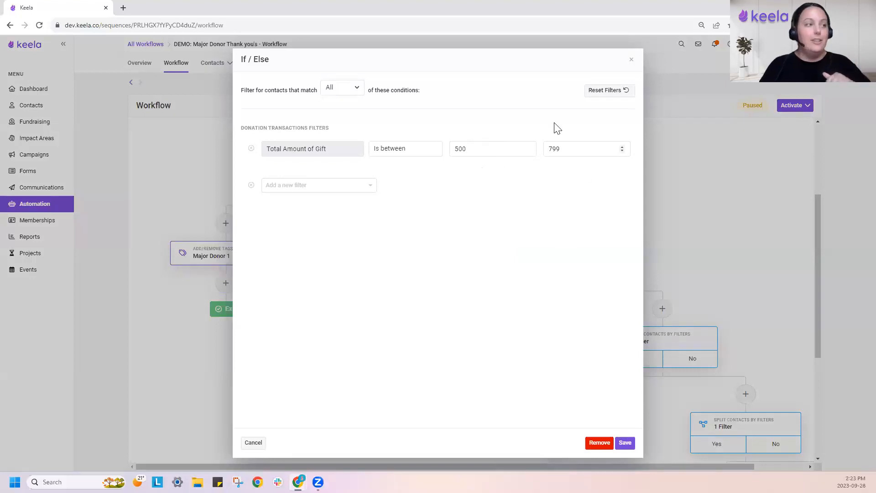
left_click(630, 61)
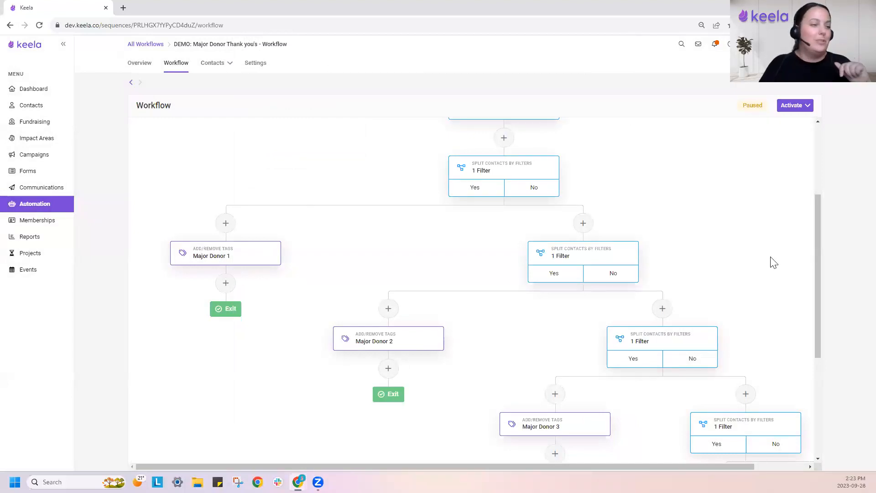
left_click_drag(816, 214, 816, 238)
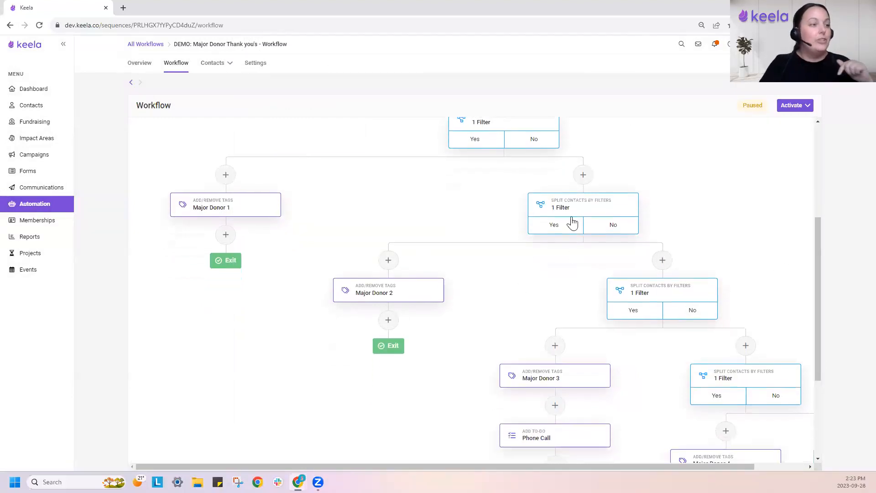
left_click(579, 213)
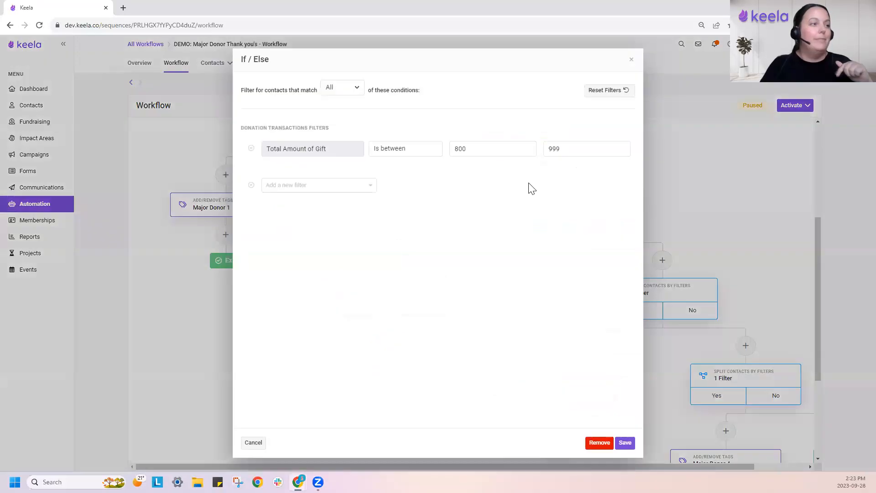
left_click(631, 60)
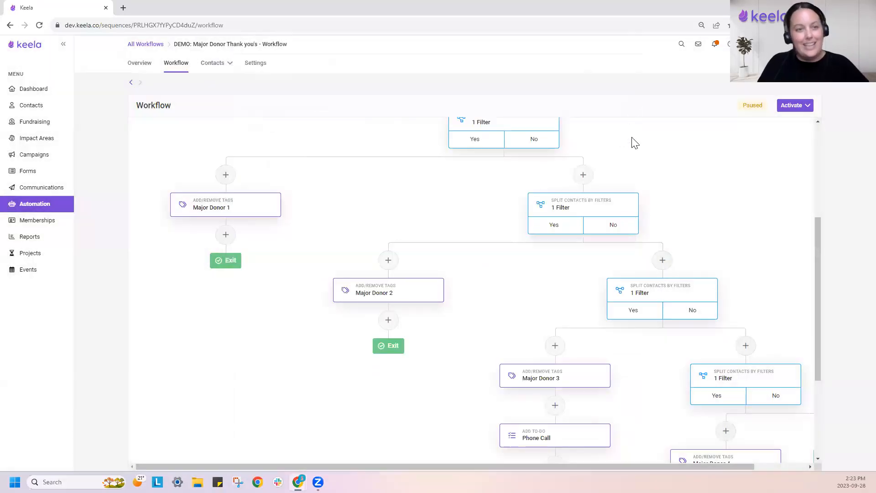
- Examine the third split's gift amount filter and the Major Donor 3 and 4 branches with their to-dos and exits
left_click_drag(816, 262, 820, 307)
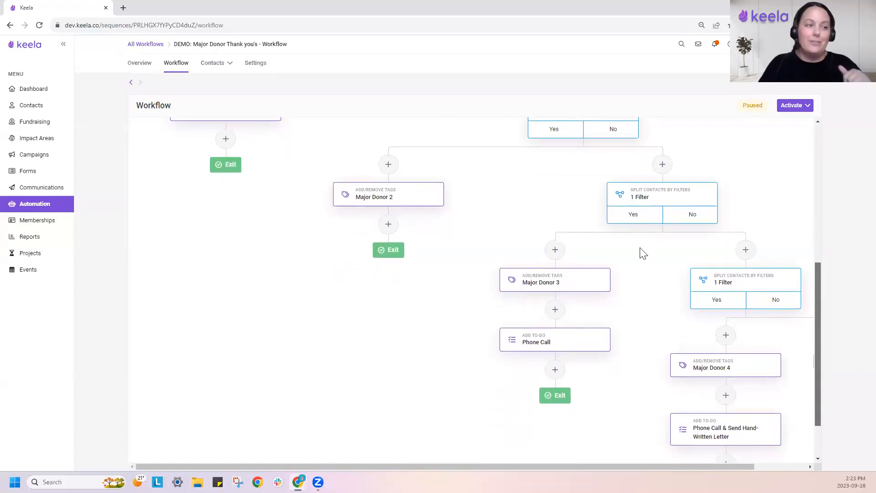
left_click(658, 198)
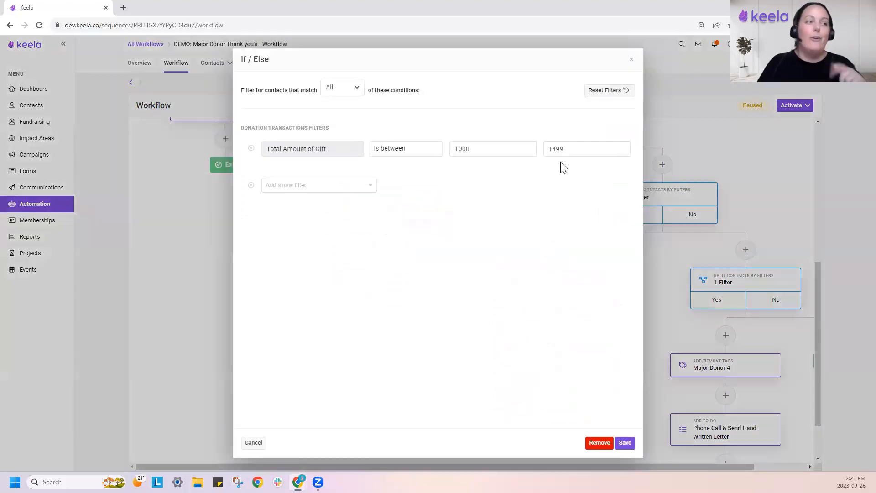
left_click(631, 60)
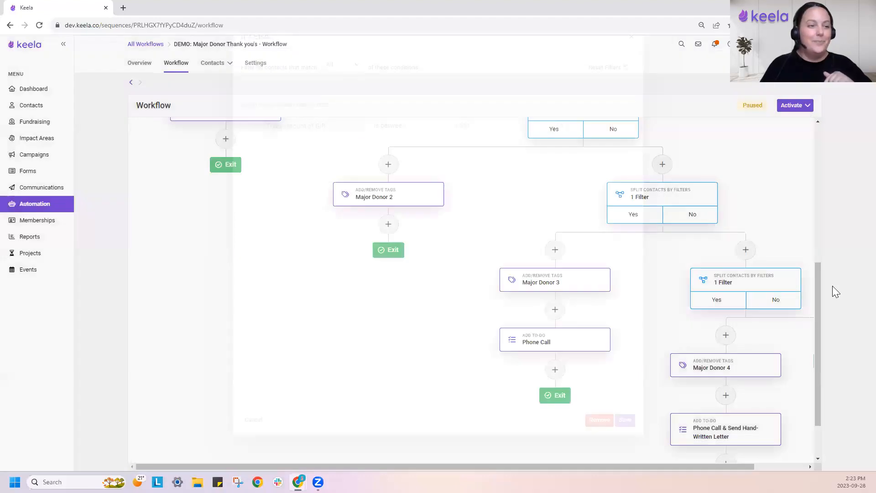
left_click_drag(819, 292, 819, 310)
left_click_drag(680, 466, 751, 463)
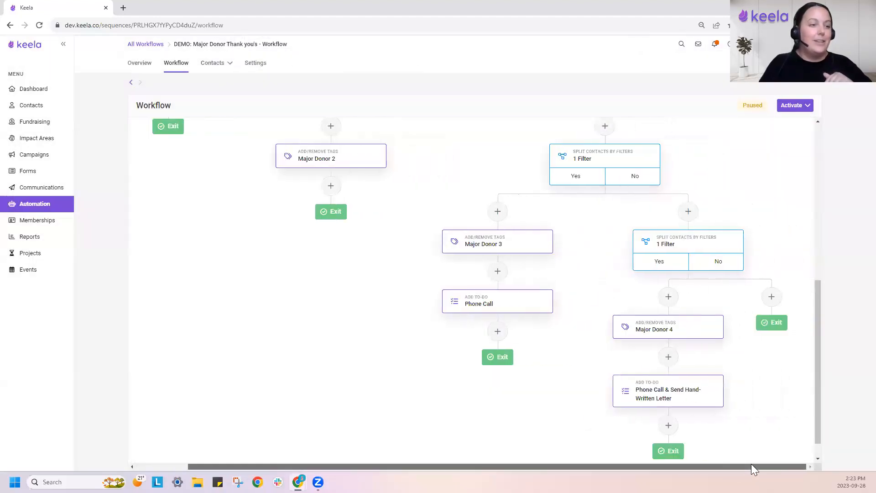
- Review the gift amount filter of the last contact split, which leads to the Major Donor 4 tag
left_click(676, 248)
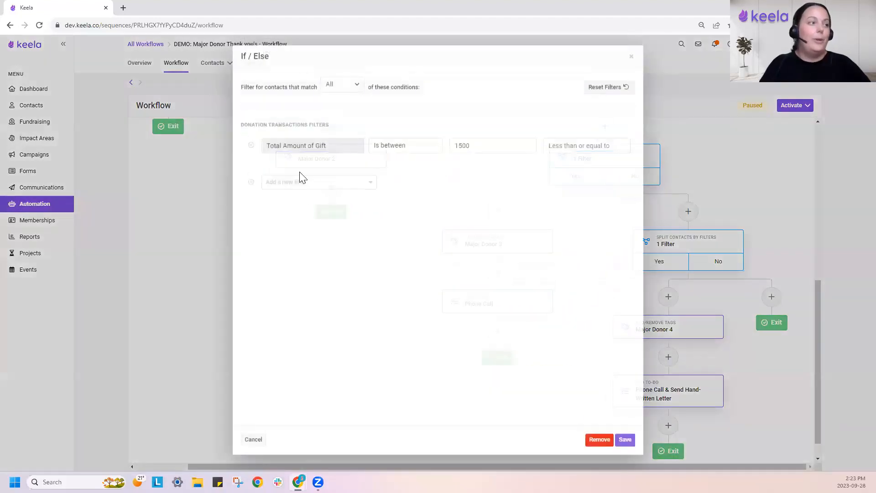
left_click(631, 60)
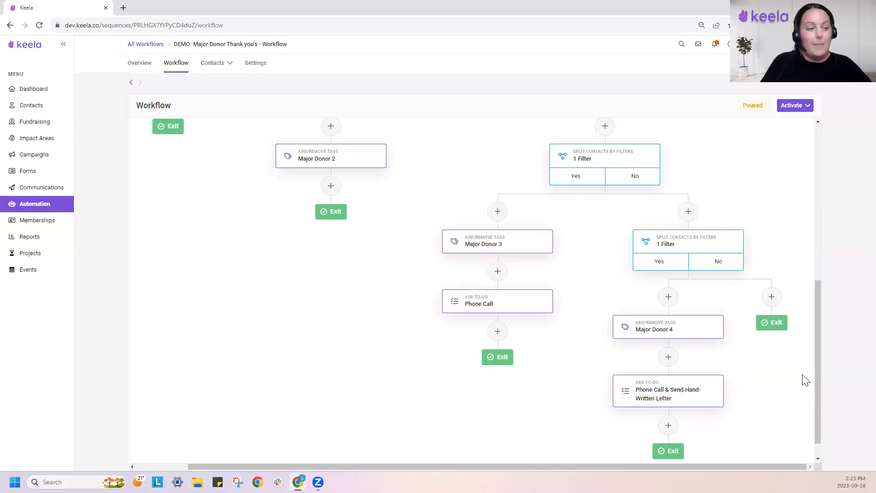
scroll(821, 380, "down", 1)
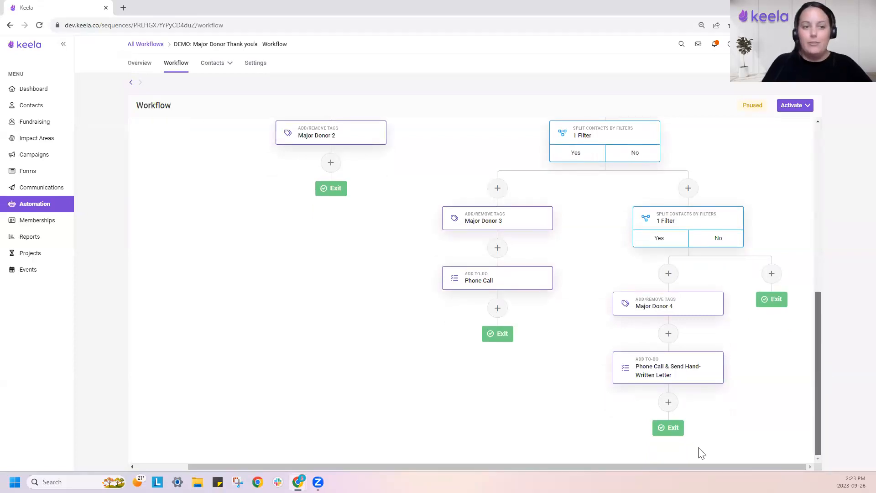
- Review the If / Else, Wait for Trigger, Delay Next Stage and Actions stage options for the last split's No branch, without adding a stage
left_click(771, 274)
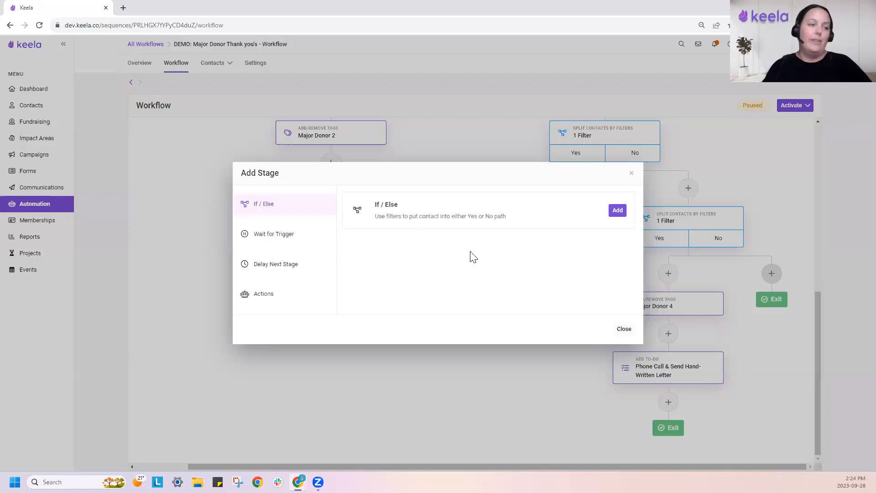
left_click(251, 235)
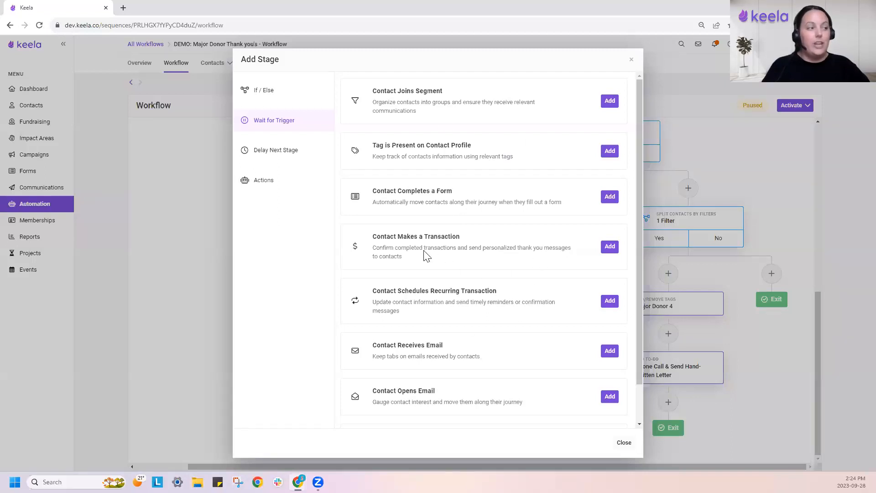
left_click_drag(371, 237, 467, 242)
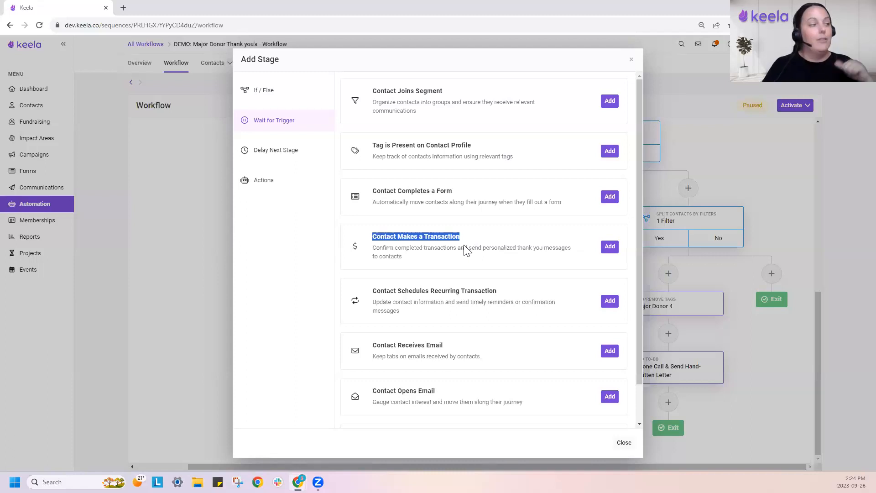
left_click(274, 151)
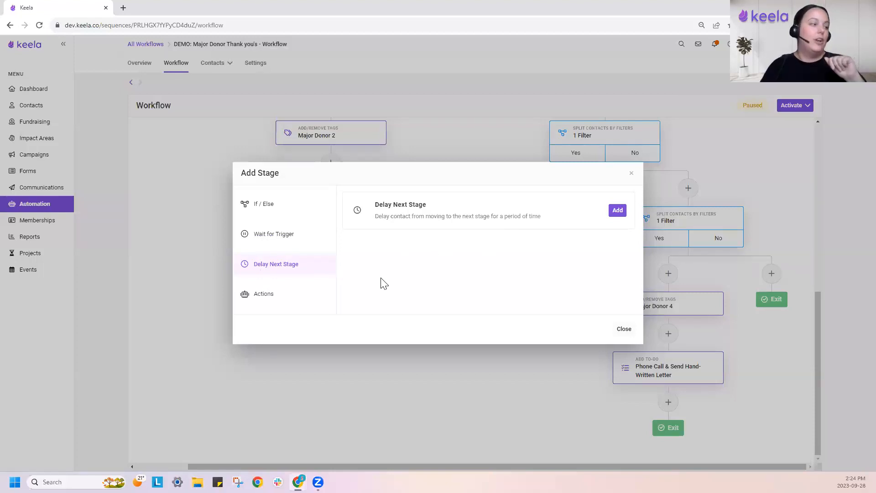
left_click(281, 296)
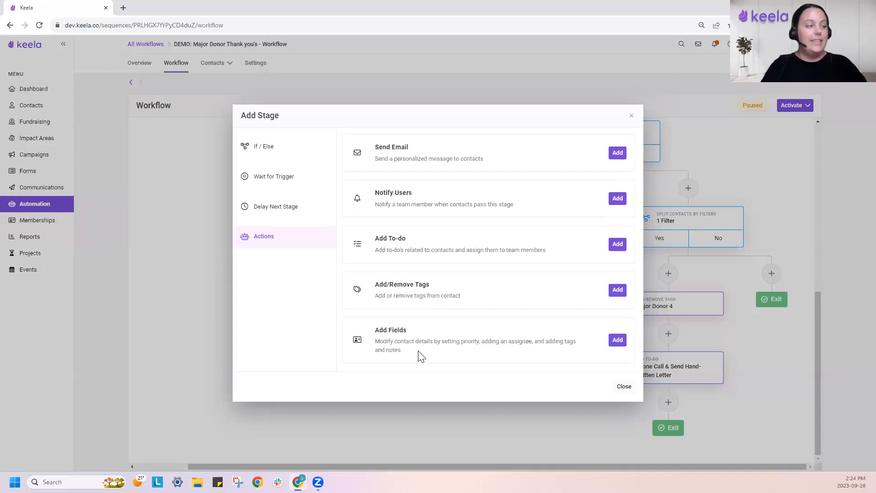
left_click(632, 119)
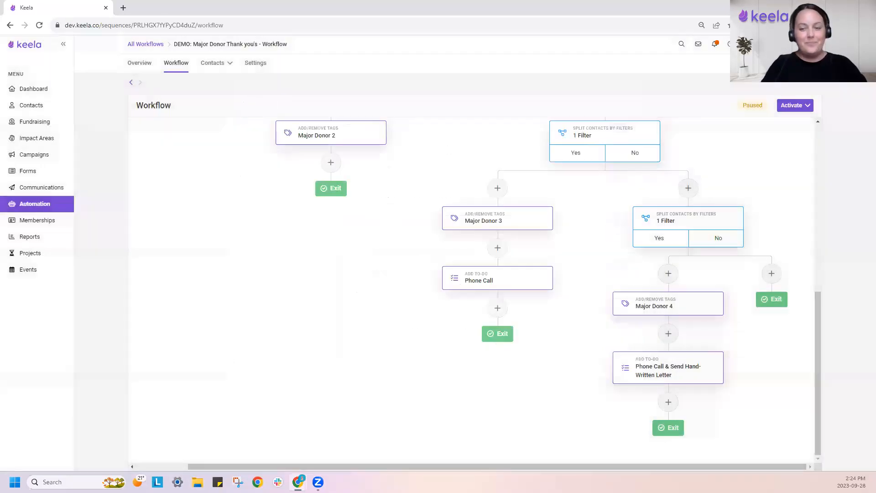